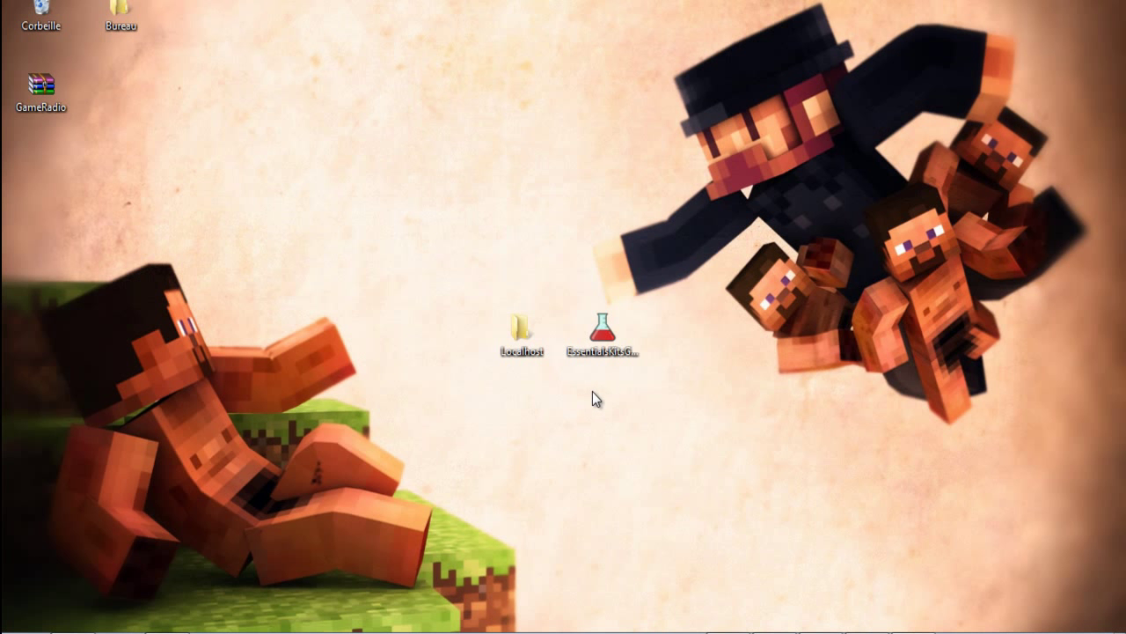
drag(591, 390, 687, 212)
drag(714, 435, 368, 218)
drag(462, 267, 352, 256)
drag(424, 259, 713, 436)
click(711, 432)
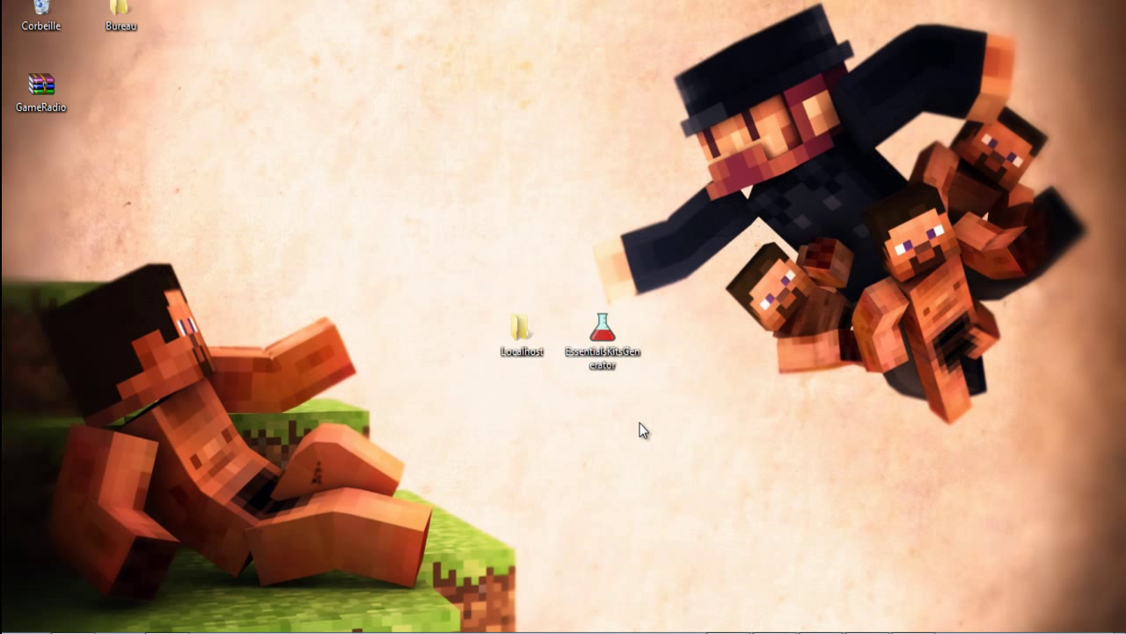
drag(581, 250, 668, 484)
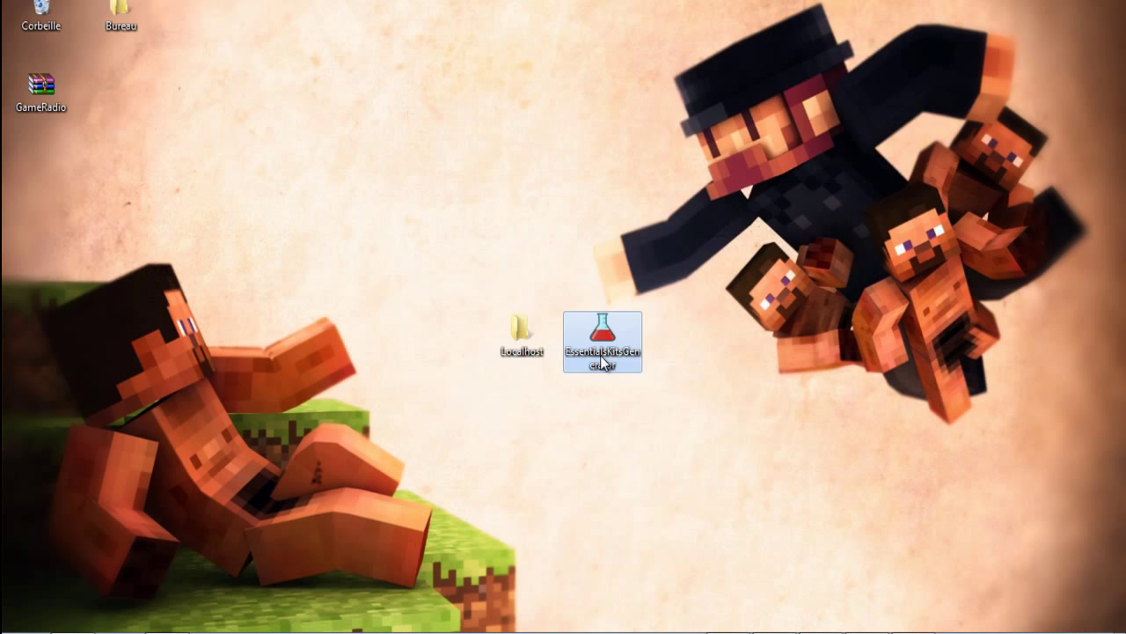
Open the EssentialsKitsGenerator folder on the desktop and launch the 1.0.1 application.
double_click(602, 357)
drag(564, 51, 0, 53)
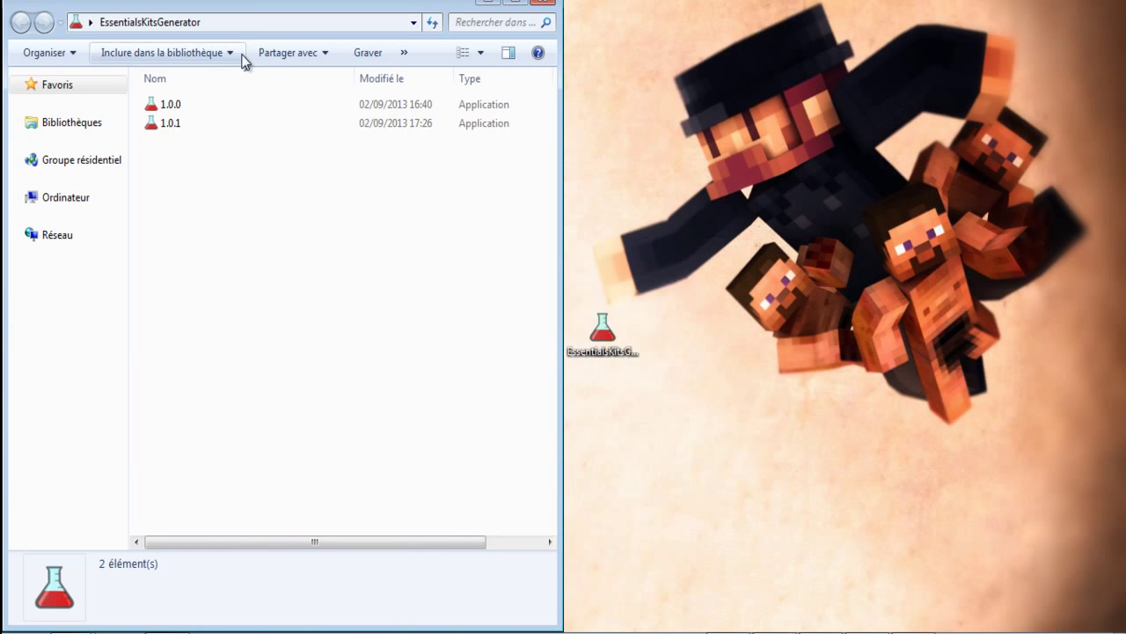
double_click(197, 122)
drag(572, 16, 632, 12)
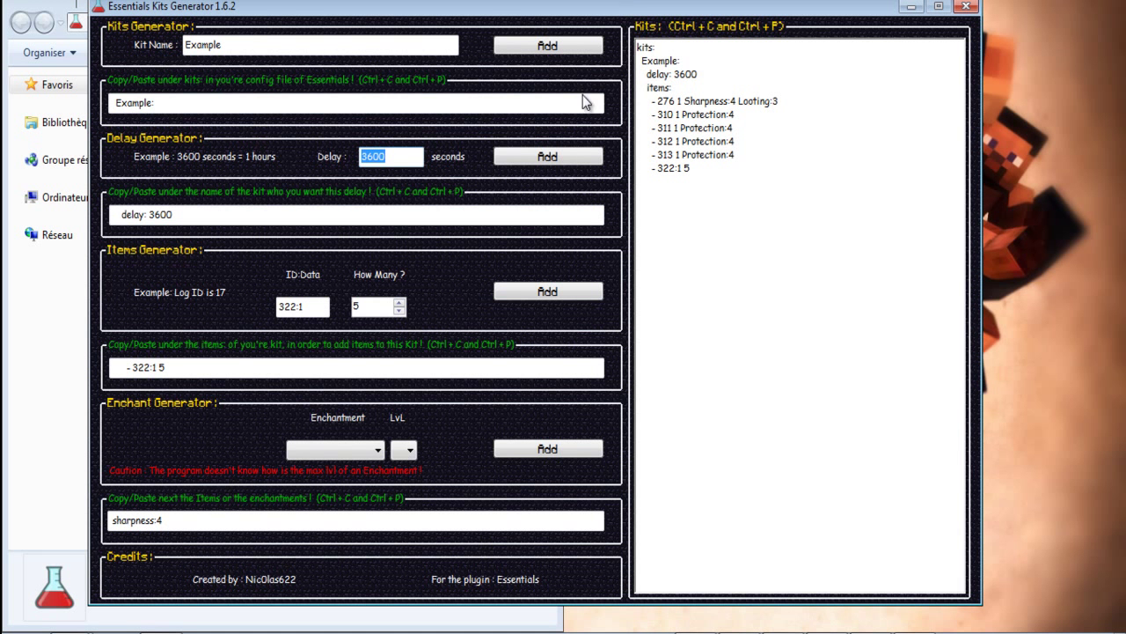
click(410, 40)
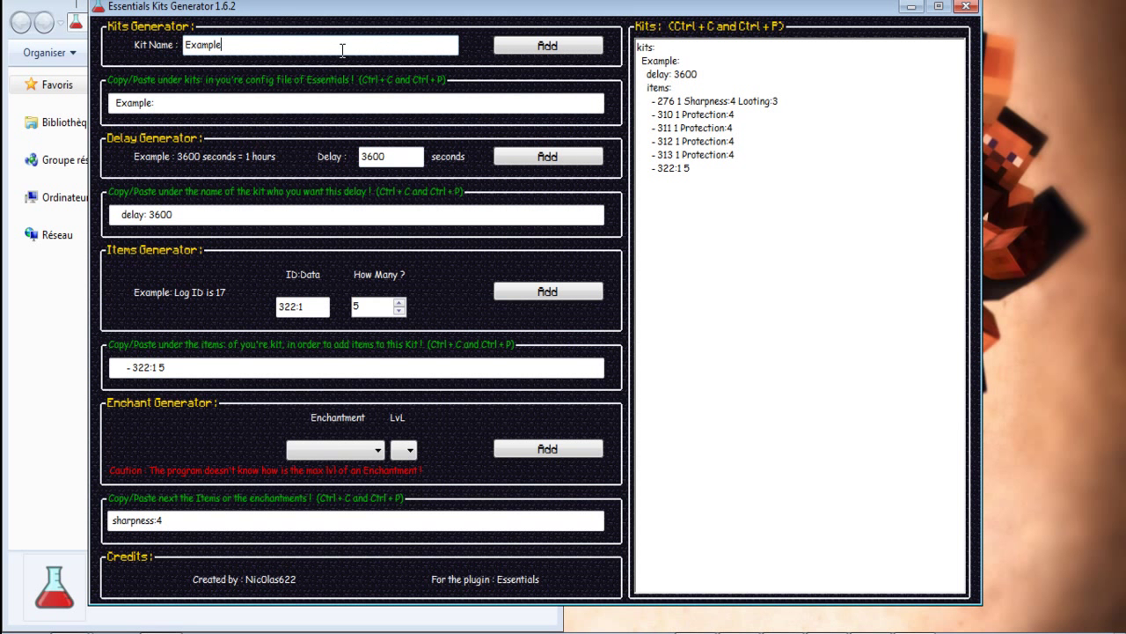
drag(284, 9, 300, 17)
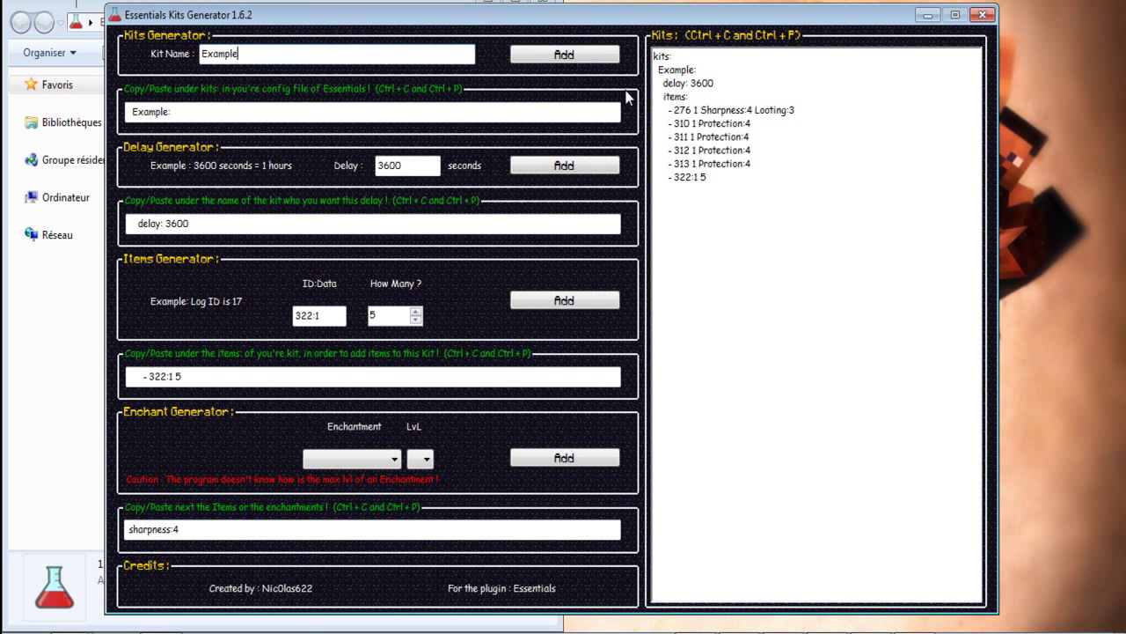
double_click(660, 55)
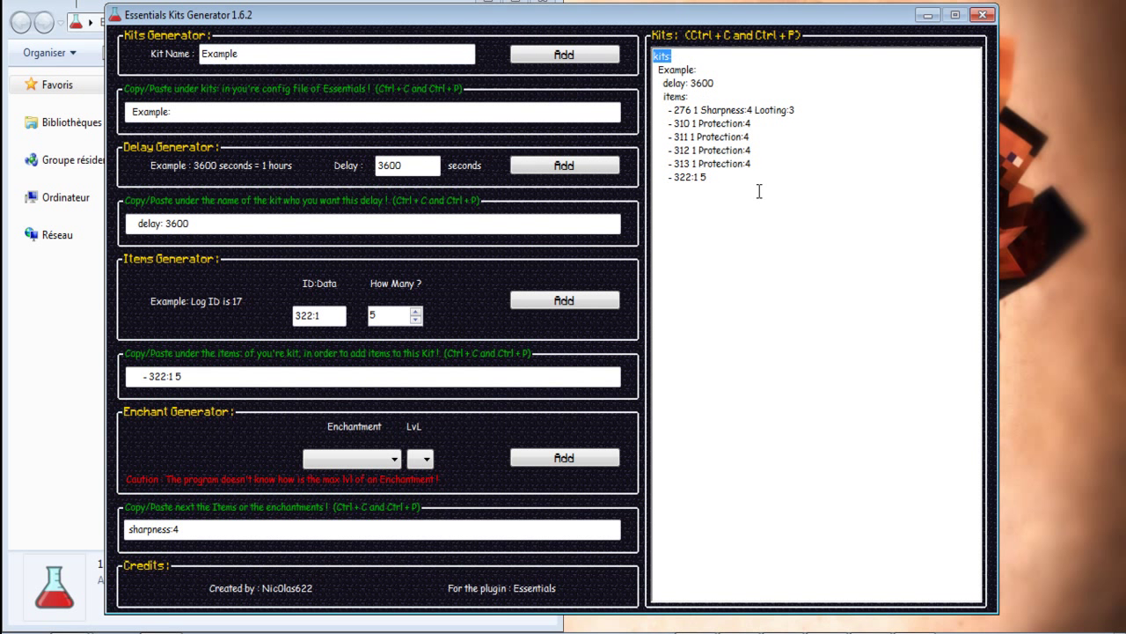
key(ctrl+a)
click(860, 274)
Generate the kit name Youtube and paste it over the Example name line in the kits text.
double_click(242, 55)
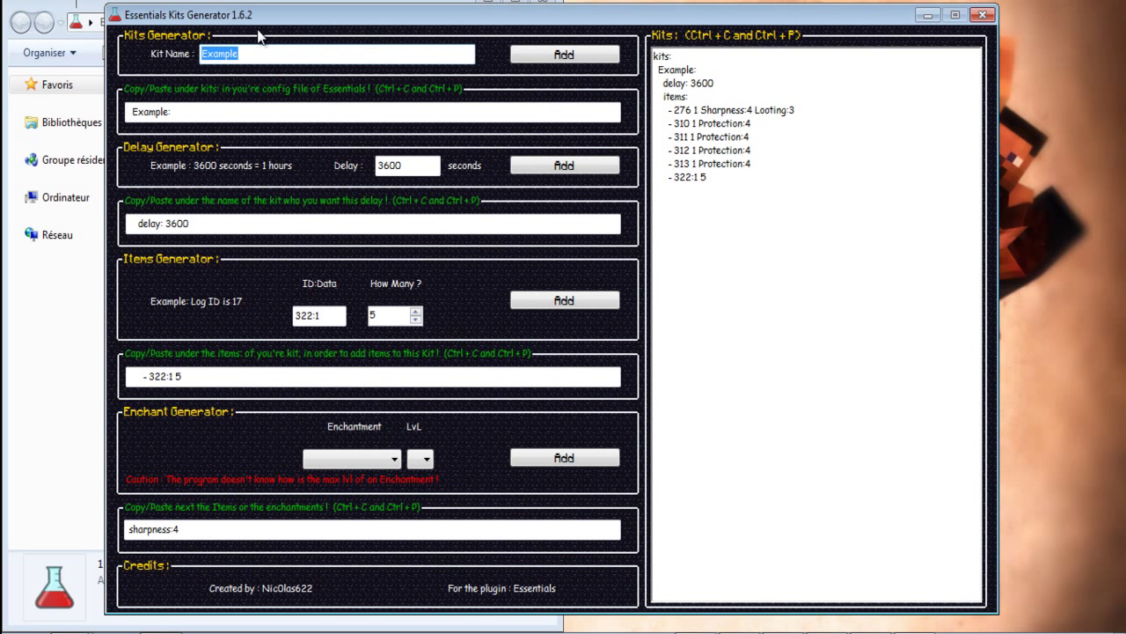
text(Youtube)
click(523, 60)
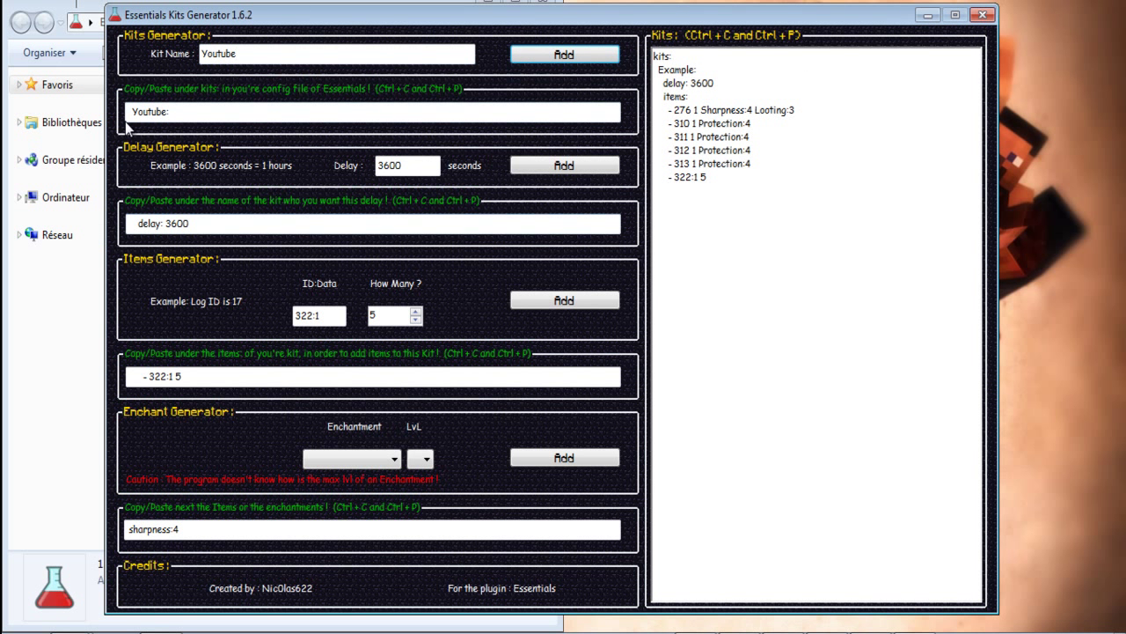
drag(180, 112, 123, 124)
key(ctrl+c)
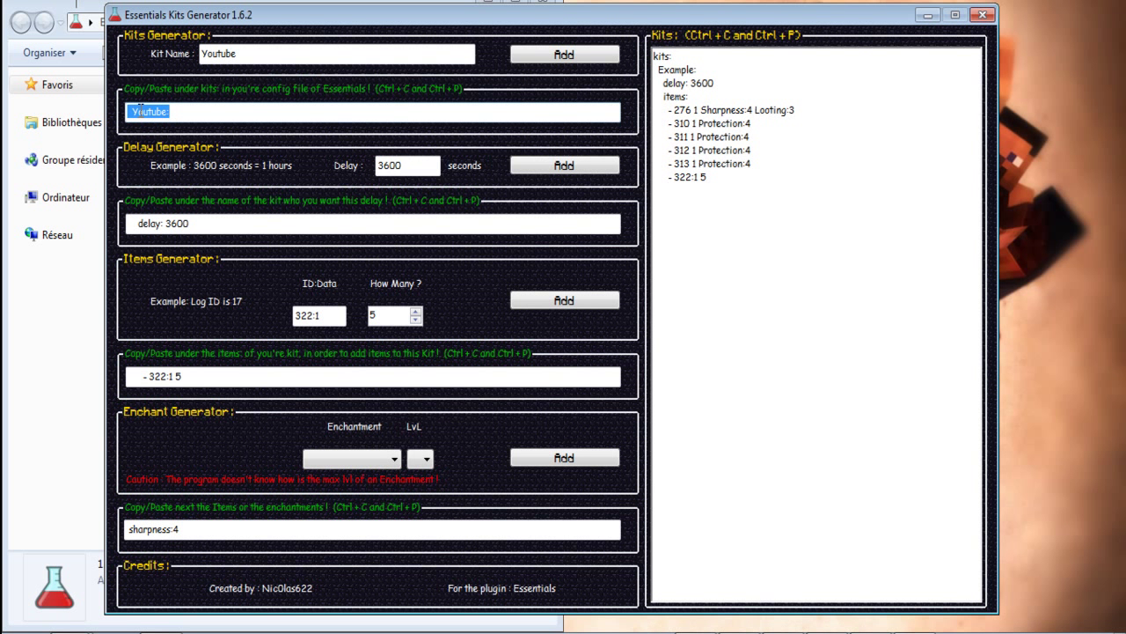
drag(699, 70, 653, 71)
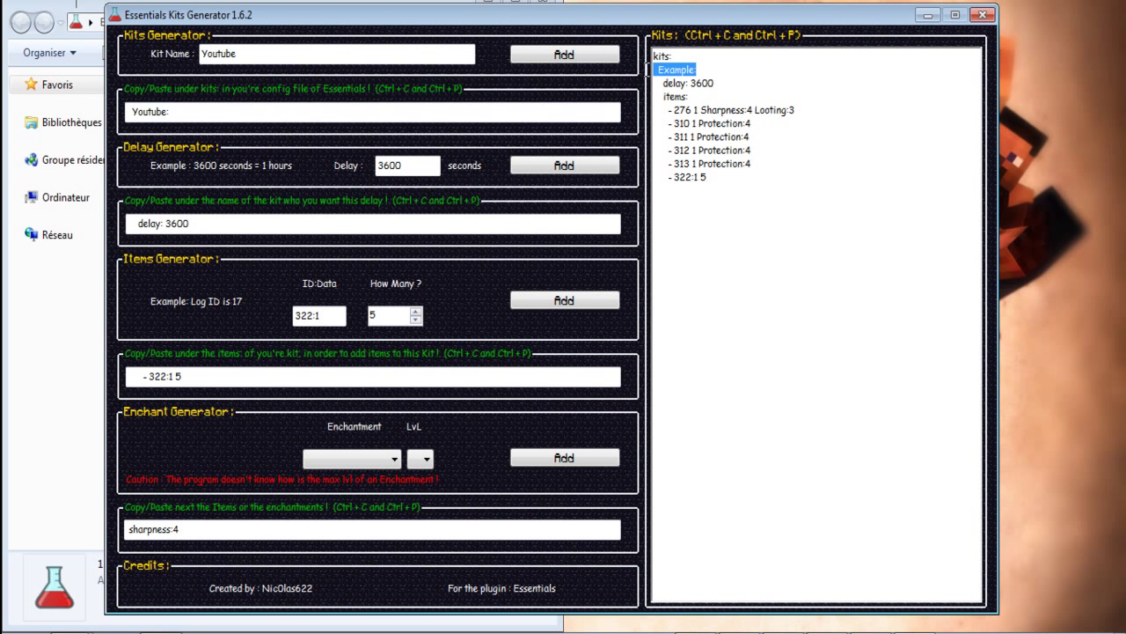
key(ctrl+v)
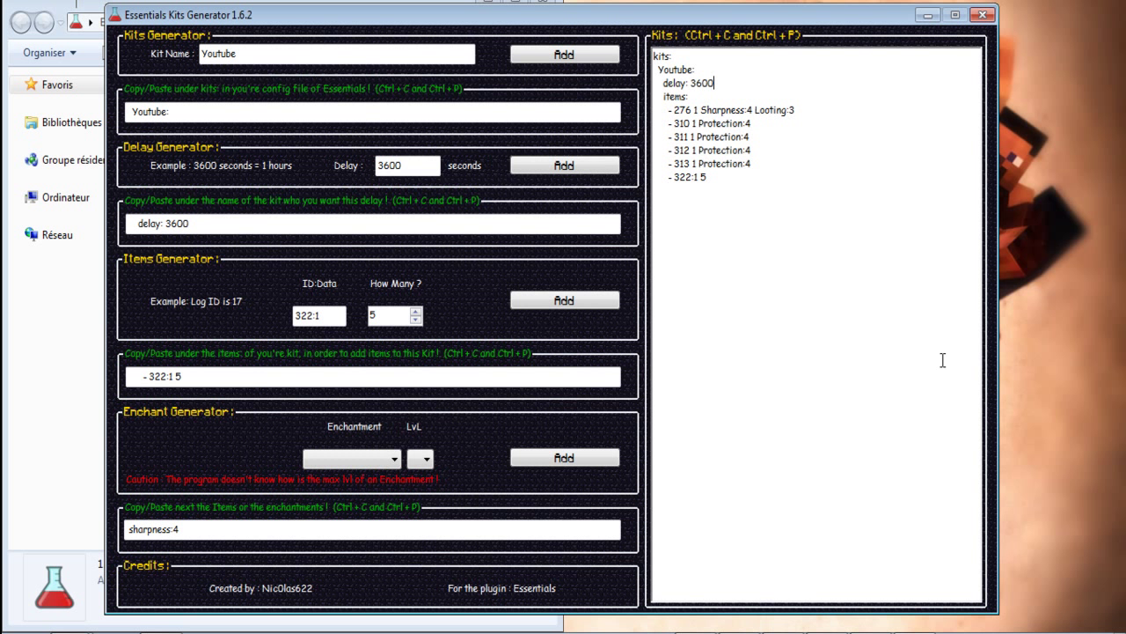
Generate a kit delay of 7200 seconds and paste it over the delay line in the kits text.
drag(405, 165, 354, 165)
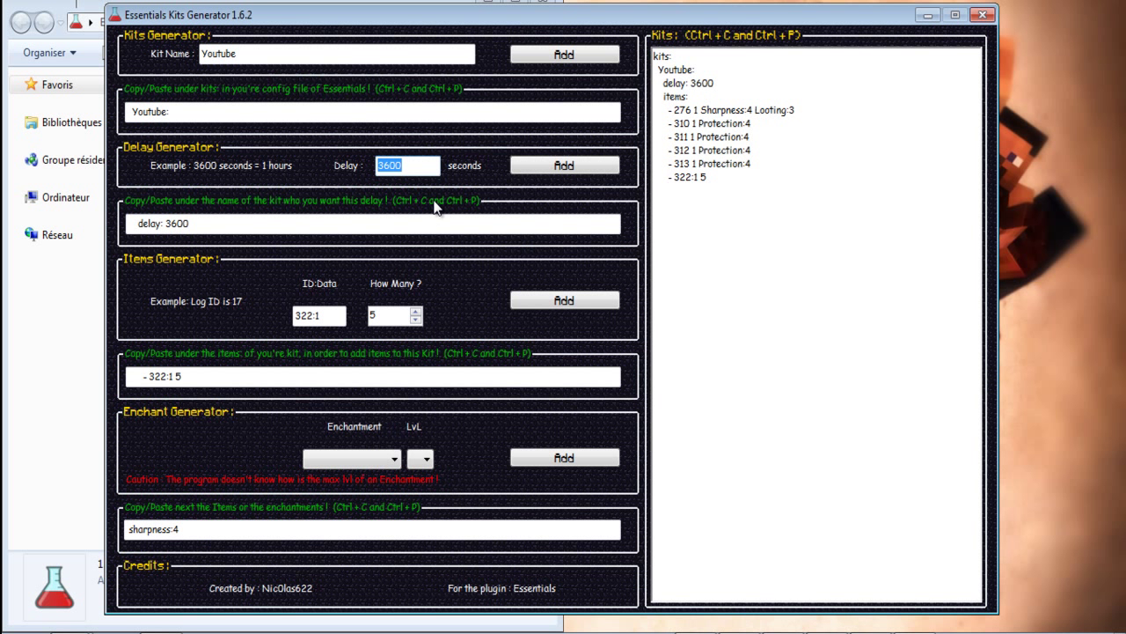
text(72)
click(588, 173)
drag(200, 221, 127, 223)
key(ctrl+c)
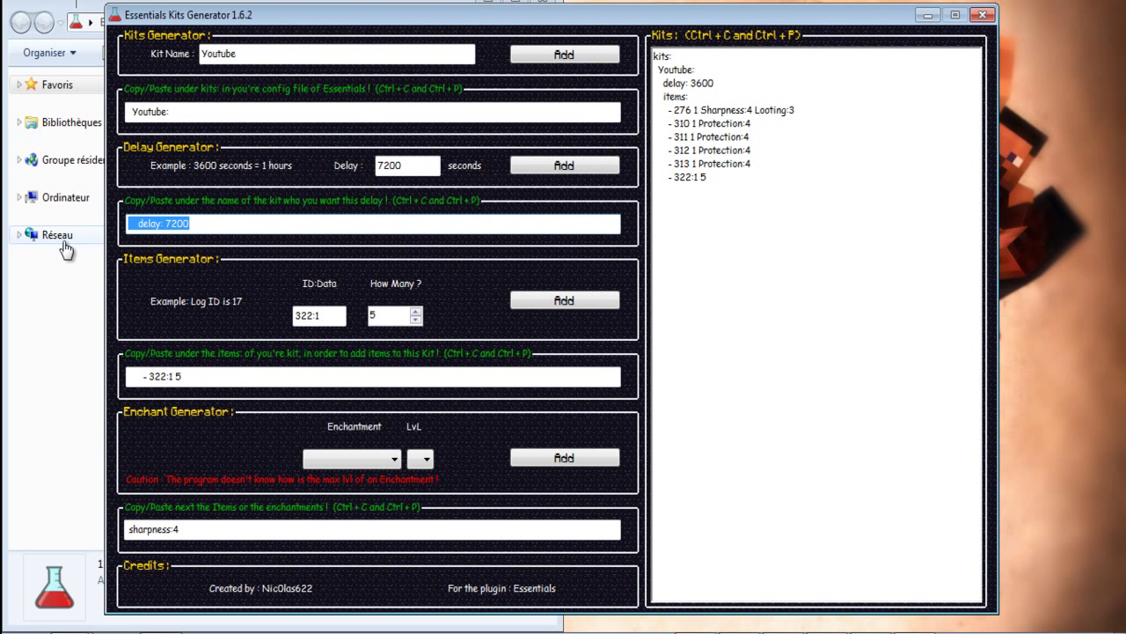
drag(714, 84, 745, 110)
key(ctrl+v)
Delete all the example item lines below items: in the kits text.
click(837, 111)
drag(746, 178, 688, 97)
key(BackSpace)
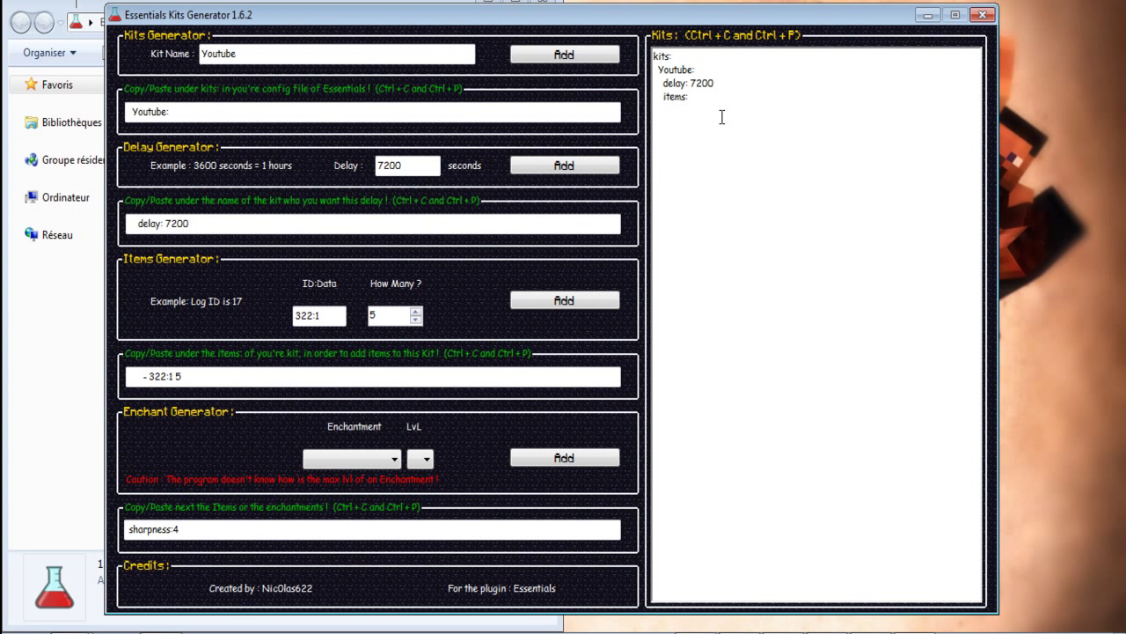
Generate an item entry with ID 276 and quantity 1, and paste it on a new line under items:.
key(Return)
drag(332, 316, 220, 309)
text(276)
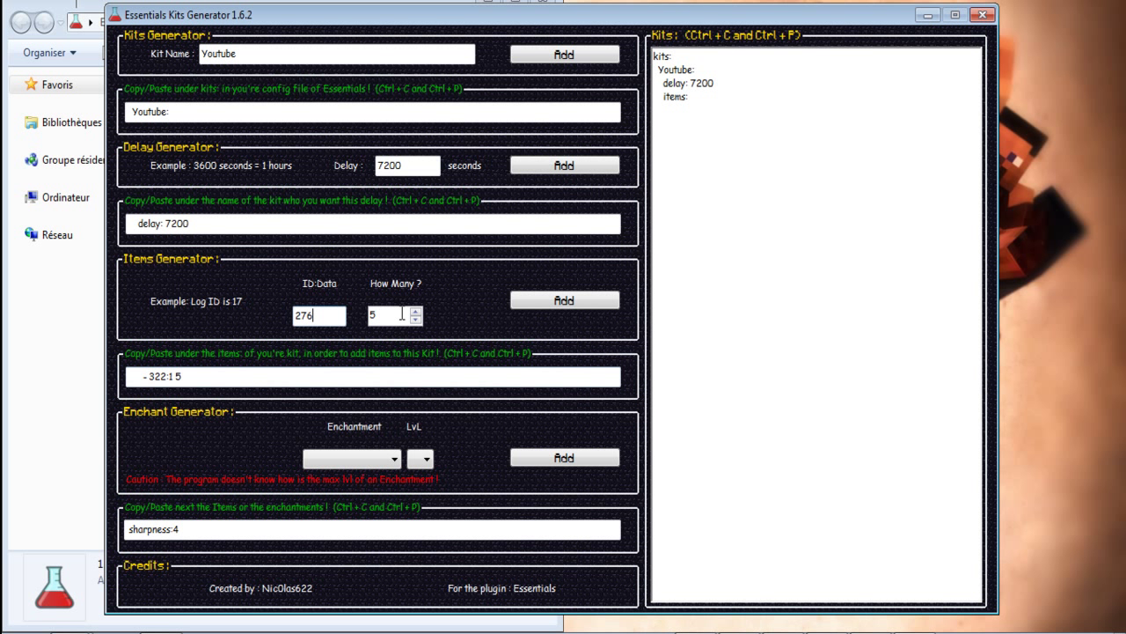
text(1)
drag(383, 314, 367, 319)
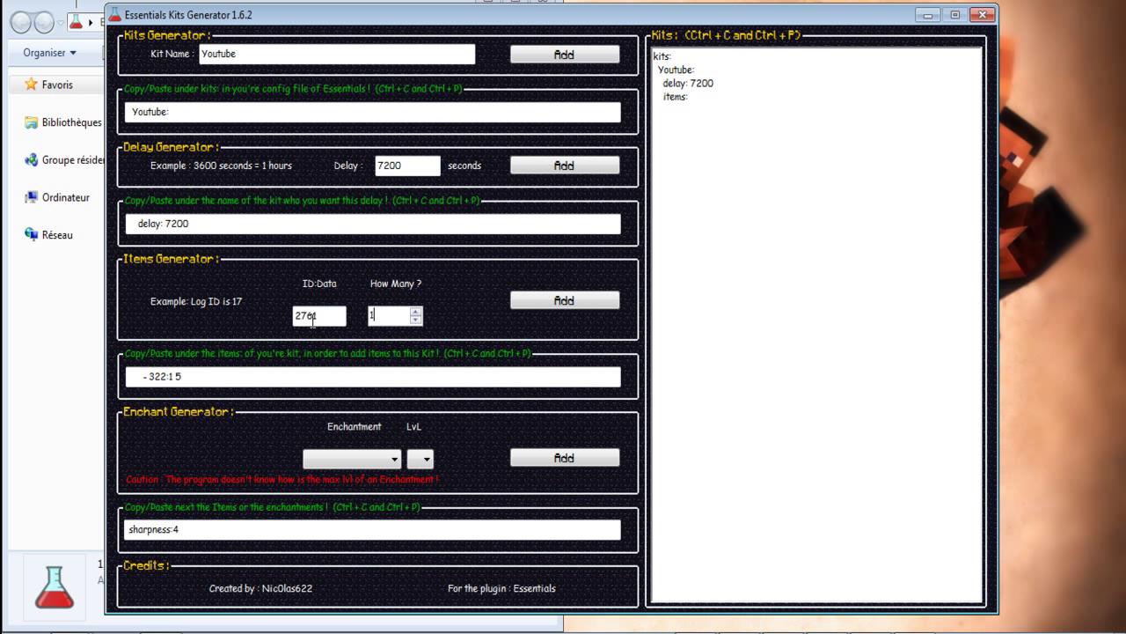
click(560, 303)
key(ctrl+c)
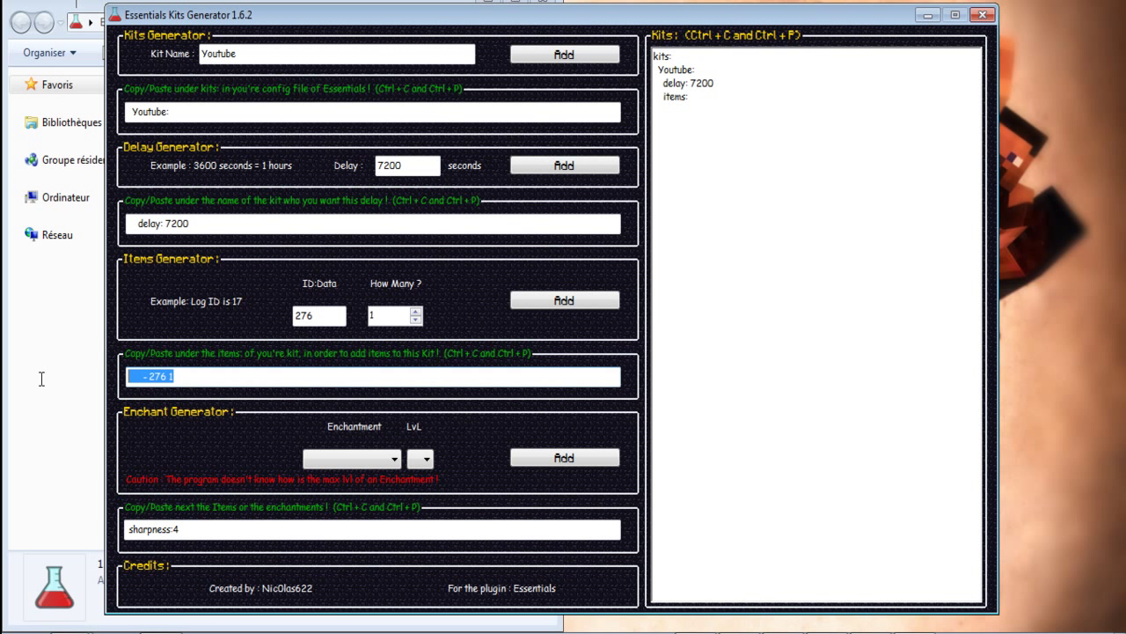
click(660, 229)
key(ctrl+v)
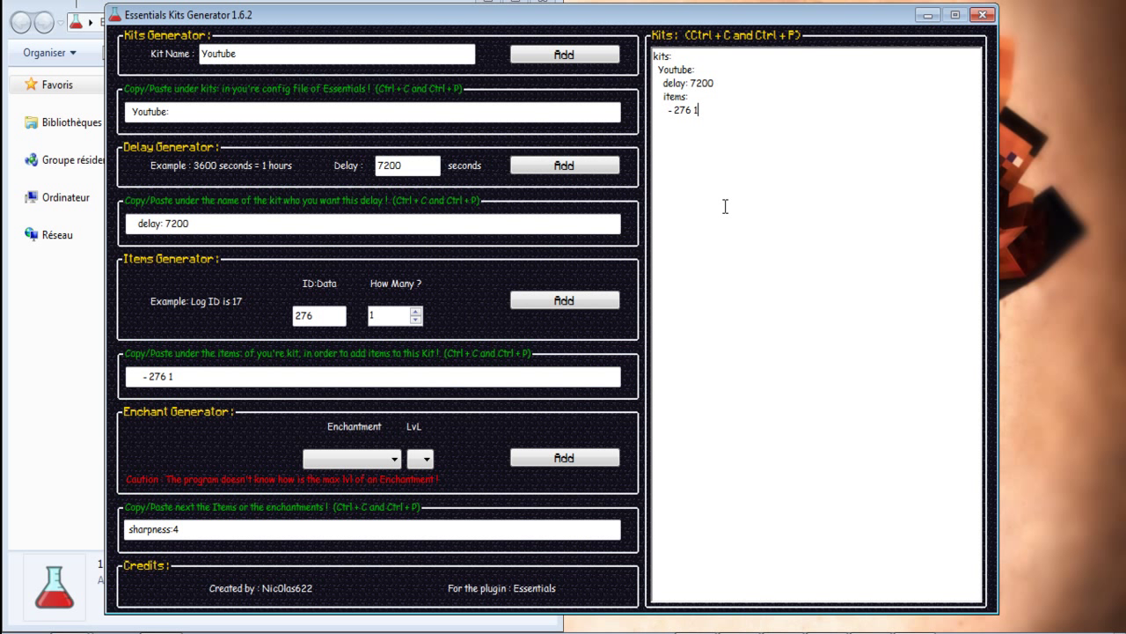
Generate the sharpness enchantment at level 5 and append it to the 276 item line in the kits text.
click(372, 457)
click(368, 174)
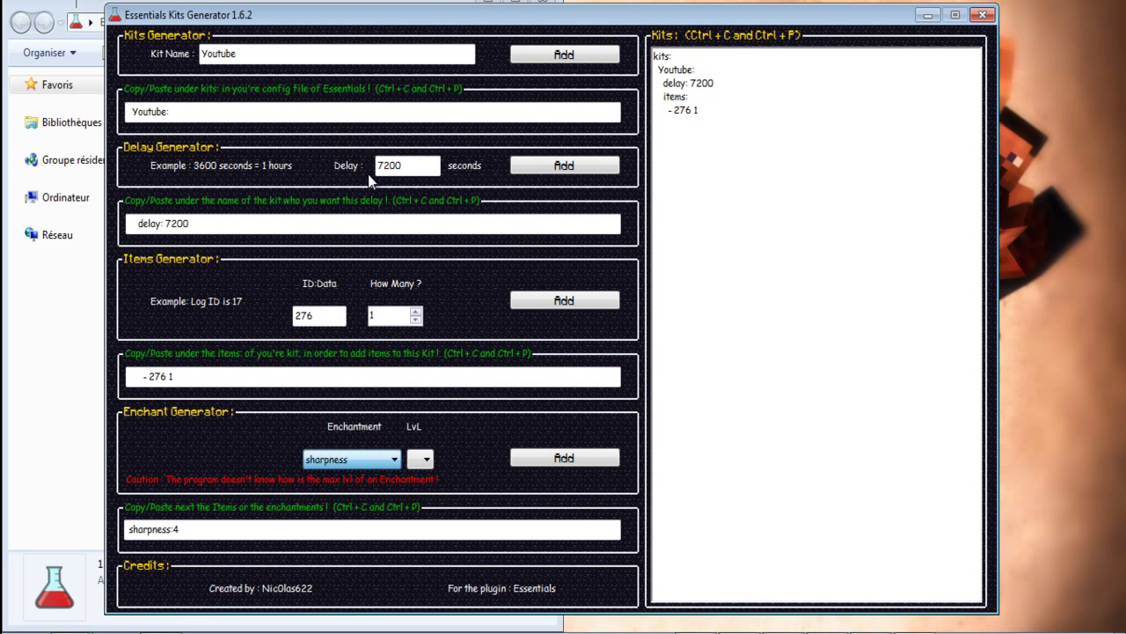
click(420, 459)
click(421, 544)
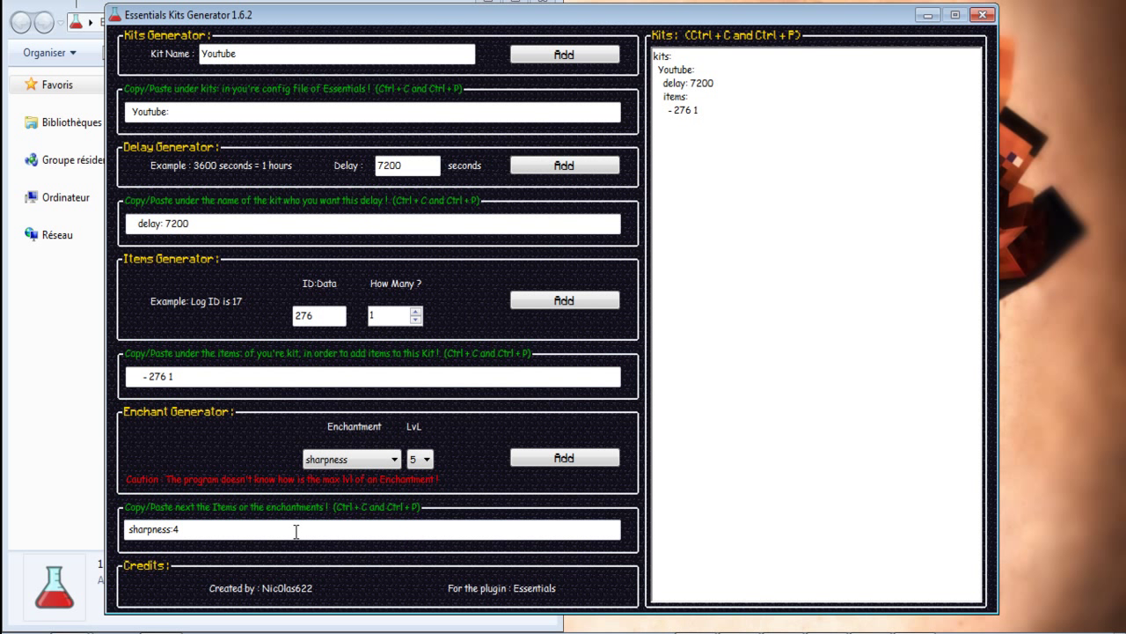
drag(296, 529, 127, 532)
click(420, 459)
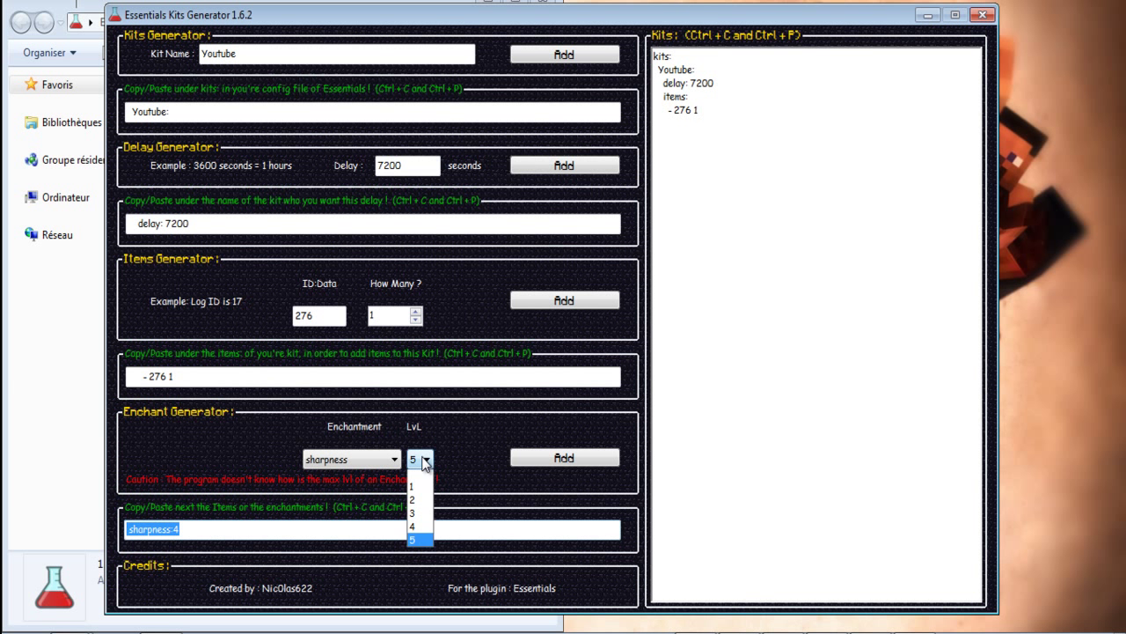
click(422, 543)
click(552, 459)
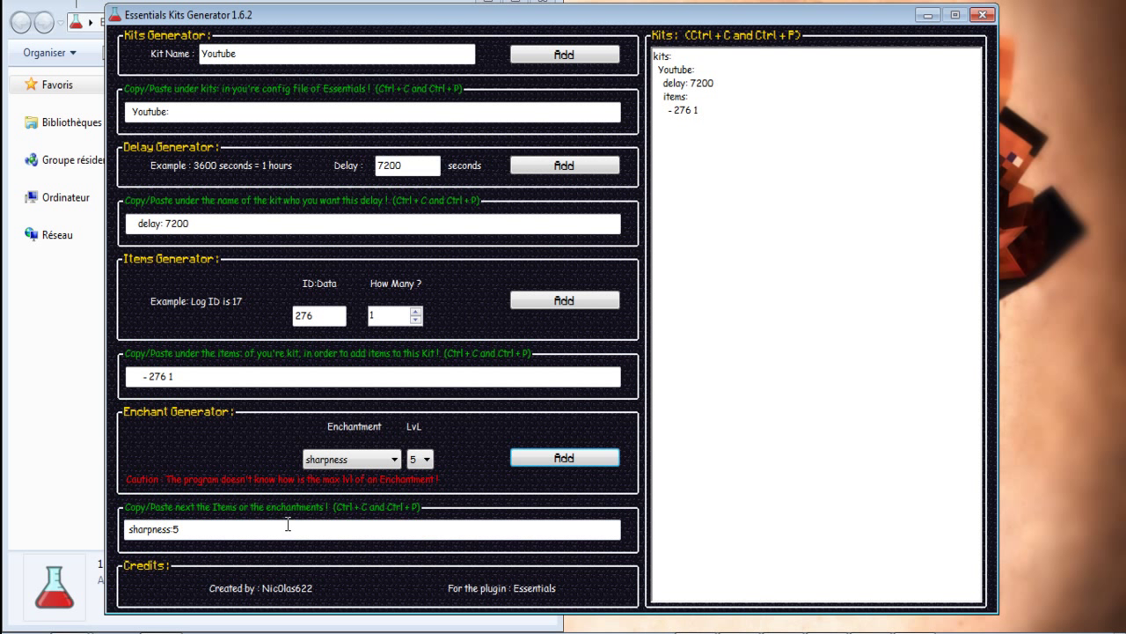
drag(281, 528, 47, 527)
key(ctrl+c)
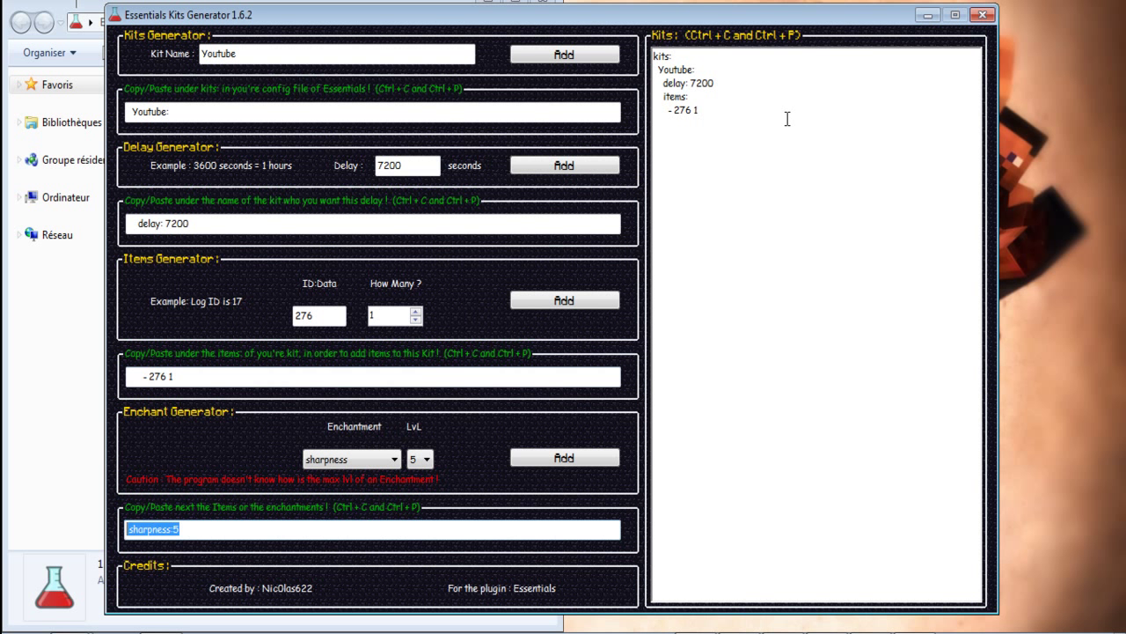
click(779, 122)
key(ctrl+v)
Generate the looting enchantment at level 3 and append it after the sharpness entry on the 276 item line.
click(387, 460)
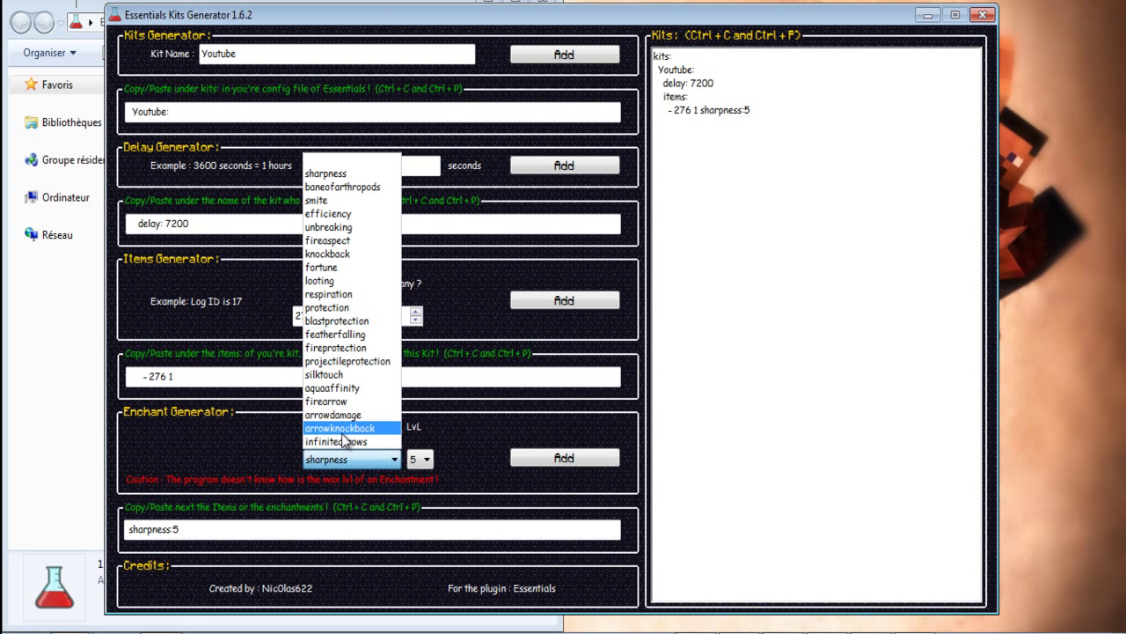
click(340, 284)
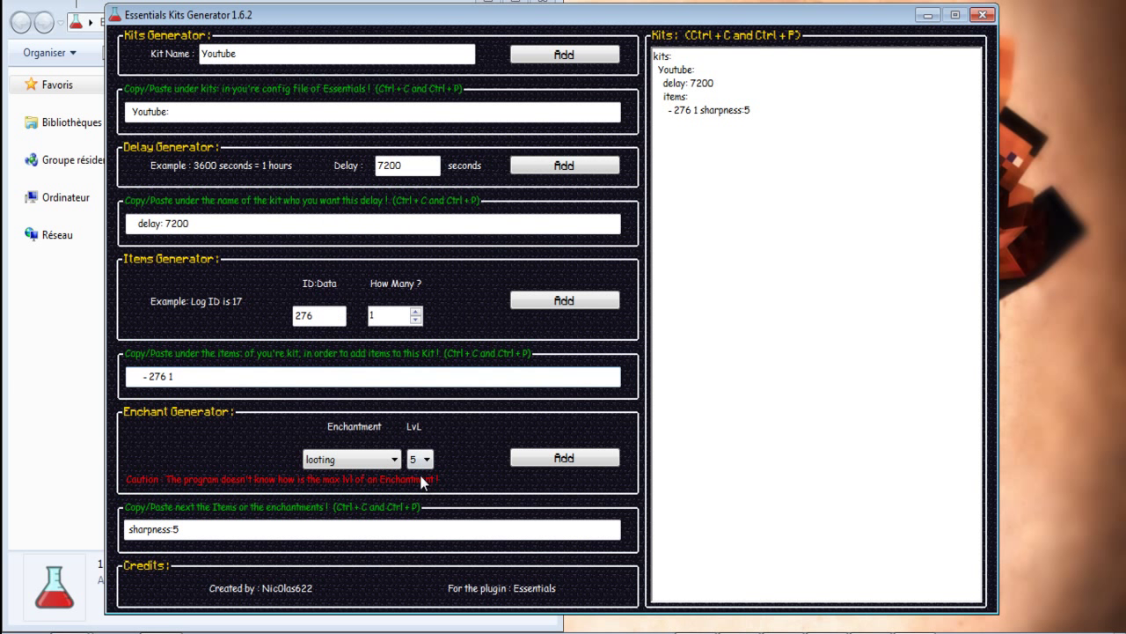
click(420, 458)
click(421, 508)
click(574, 461)
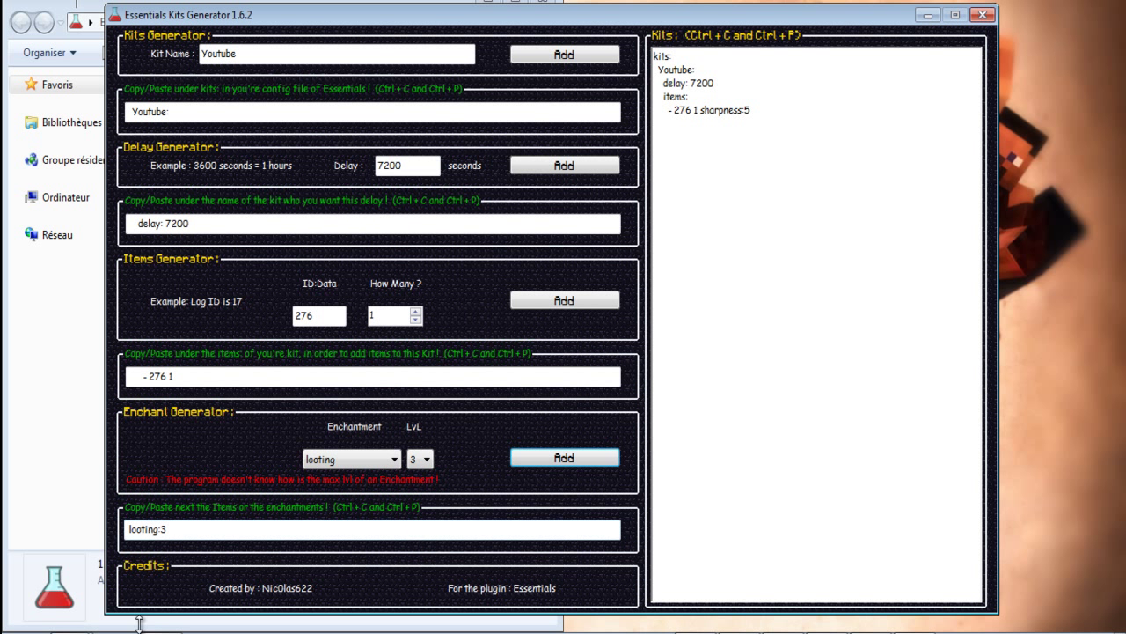
drag(190, 526, 72, 532)
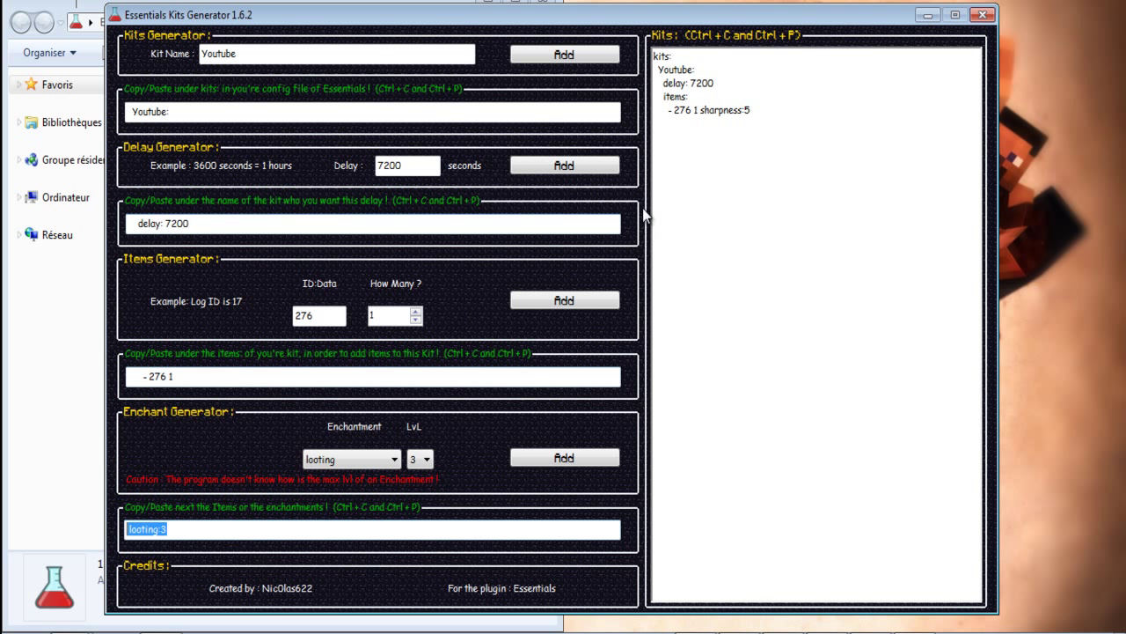
click(762, 107)
key(ctrl+v)
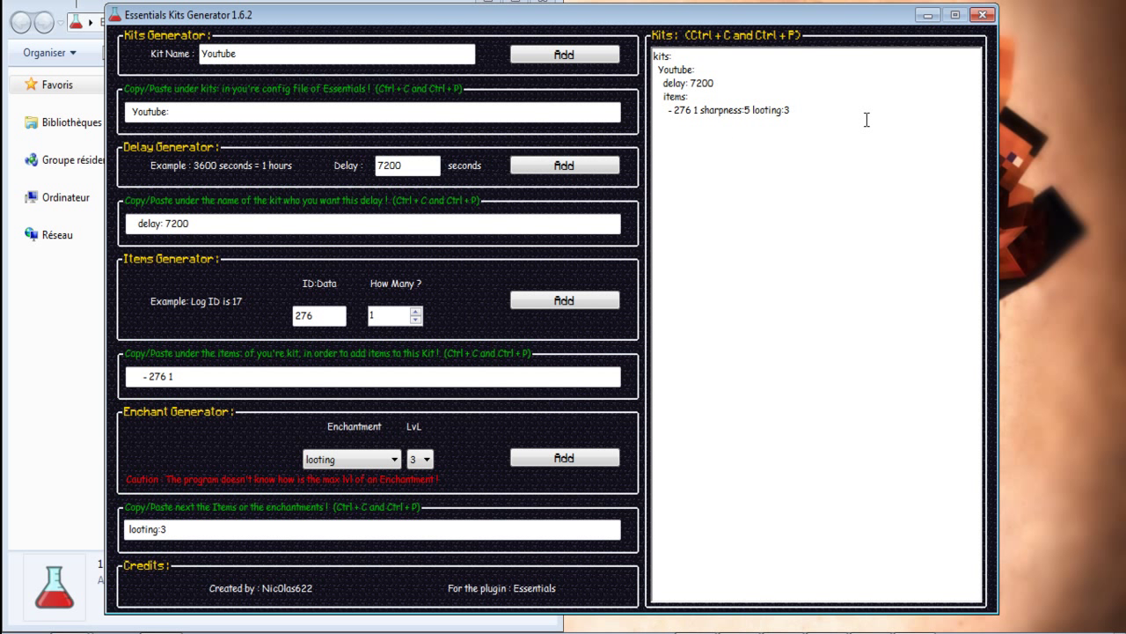
Generate an item entry with ID 264 and quantity 10, and paste it below the 276 item line.
drag(333, 315, 241, 317)
click(398, 319)
text(0)
click(555, 304)
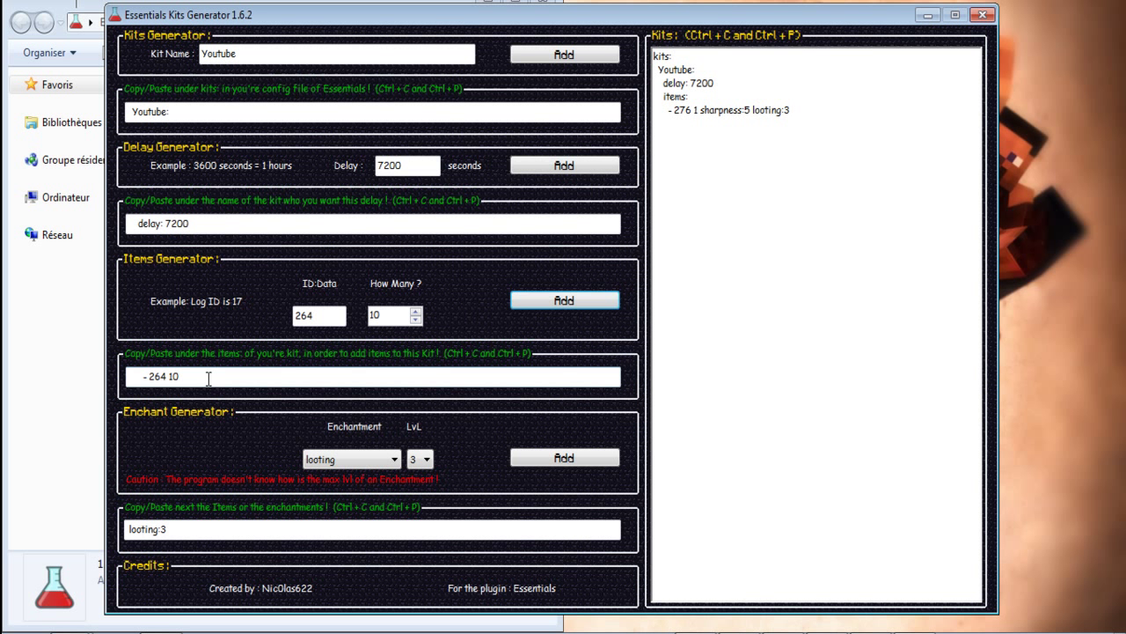
key(Tab)
key(ctrl+c)
click(690, 143)
key(ctrl+v)
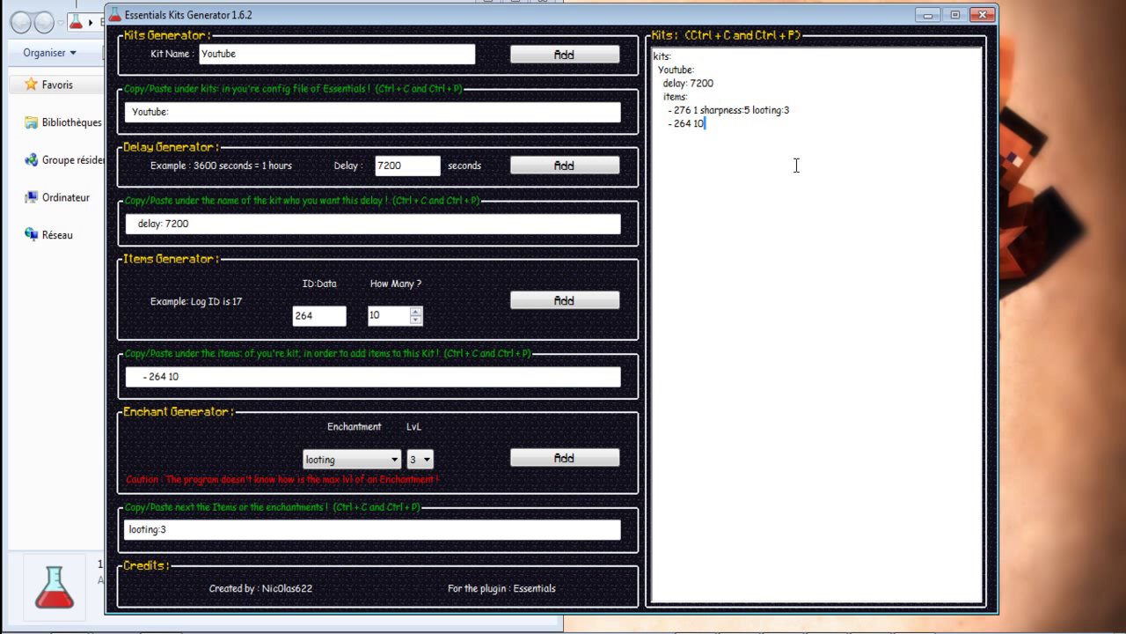
Copy the complete kits text from the generator, switch to config.yml in Notepad++ and find its kits: section.
key(ctrl+a)
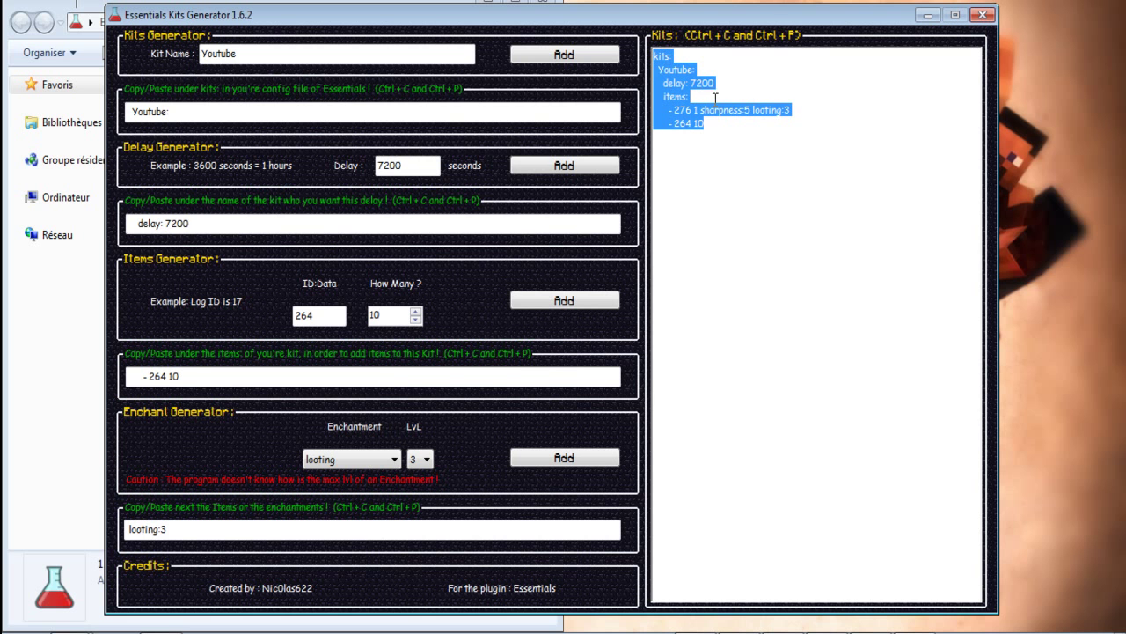
key(alt+Tab)
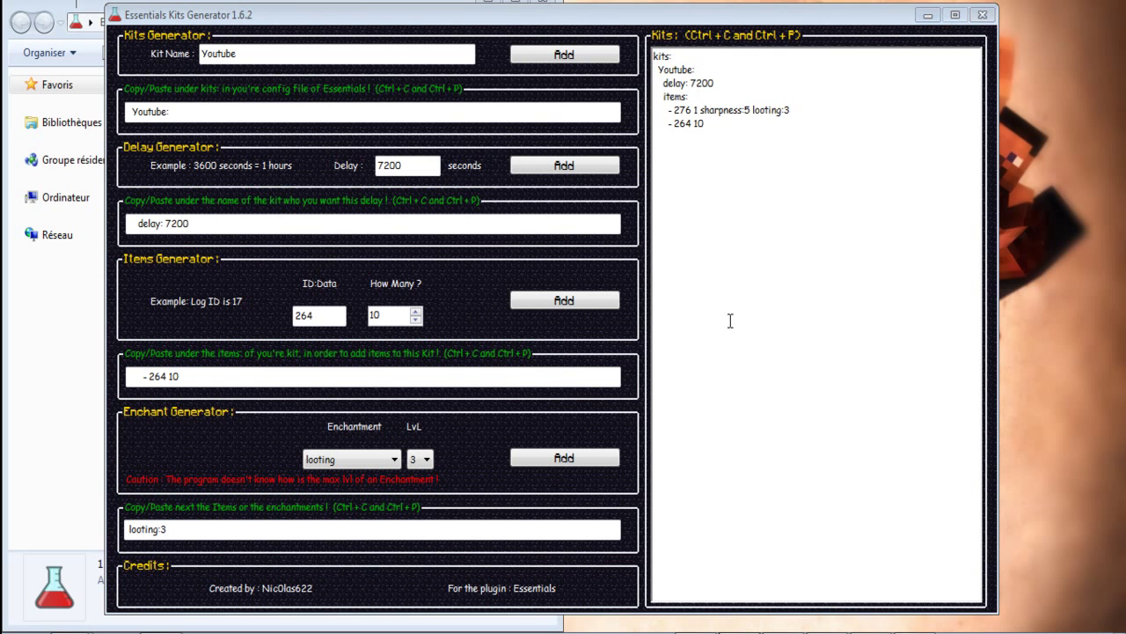
drag(740, 2, 649, 0)
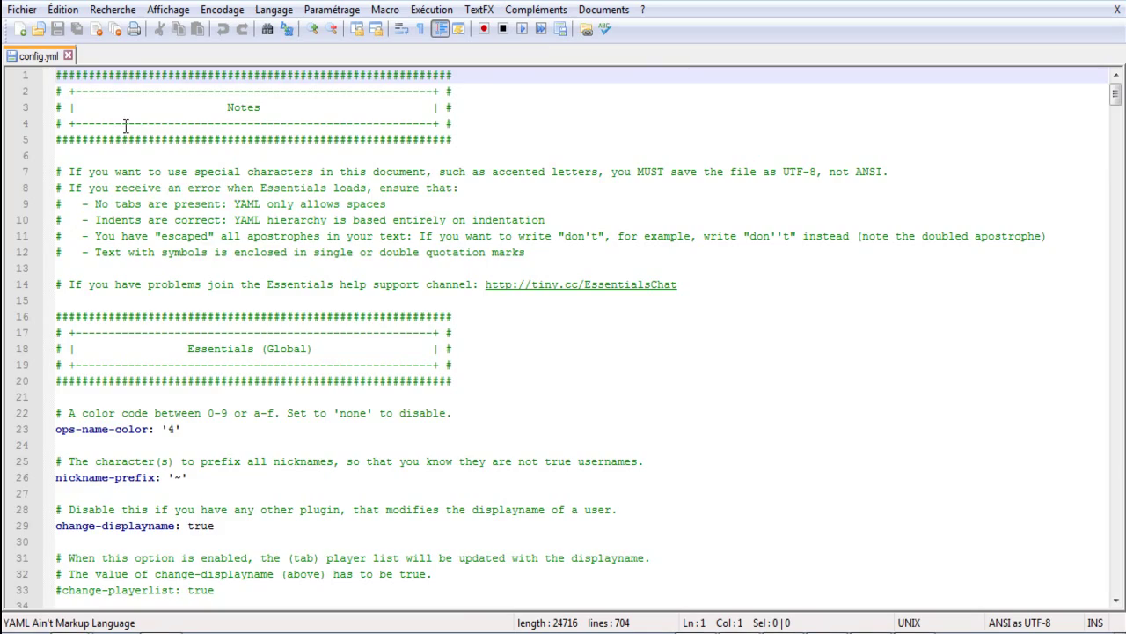
scroll(528, 452, down, 20)
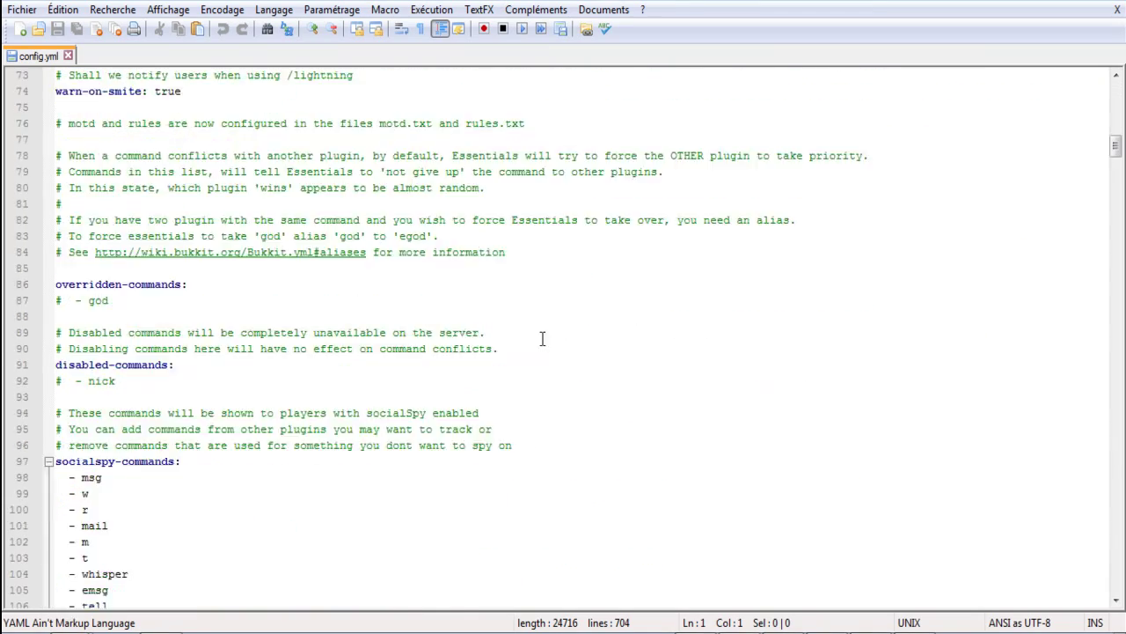
scroll(352, 327, down, 20)
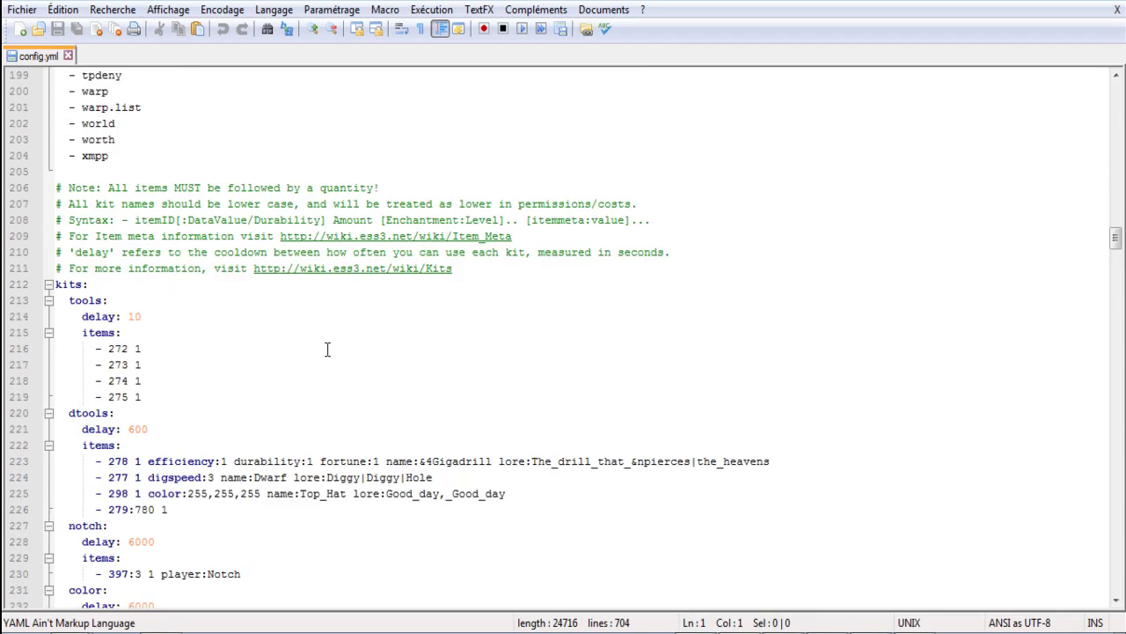
scroll(328, 350, up, 5)
scroll(315, 312, down, 3)
scroll(2, 106, up, 2)
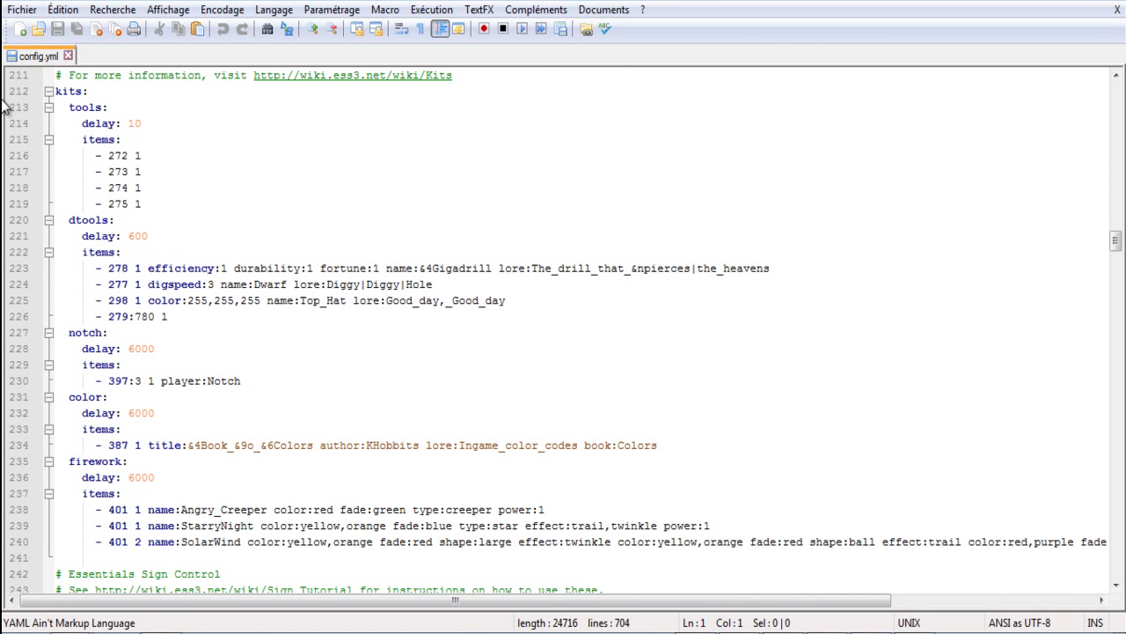
Replace the entire existing kits: block, from kits: through the last firework item, with the copied Youtube kit text.
drag(752, 616, 7, 95)
click(1111, 541)
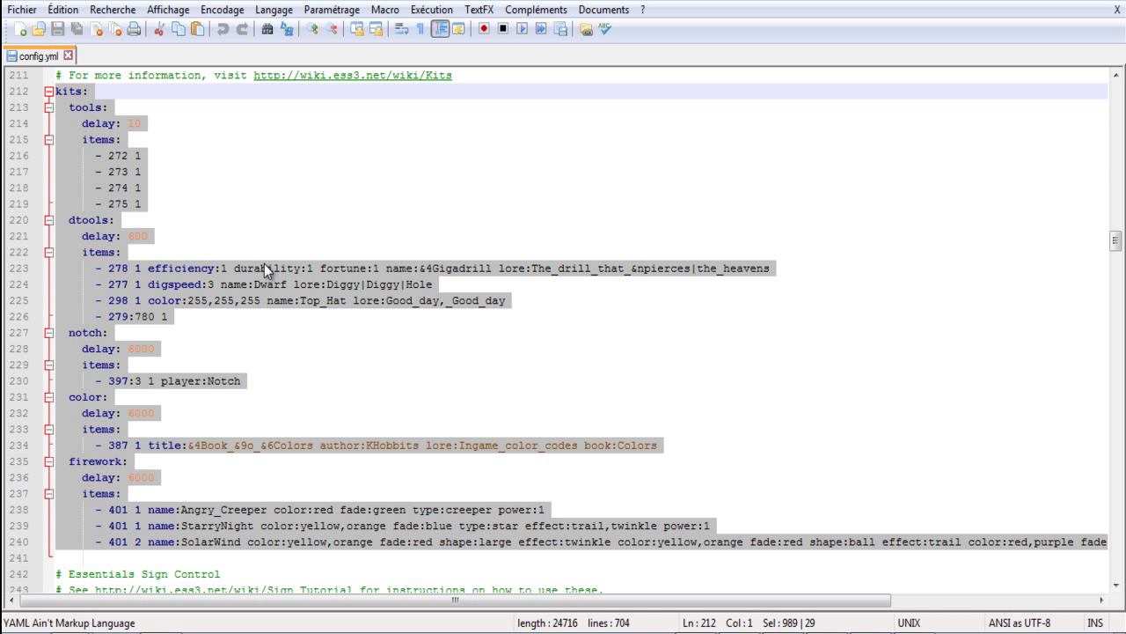
key(ctrl+v)
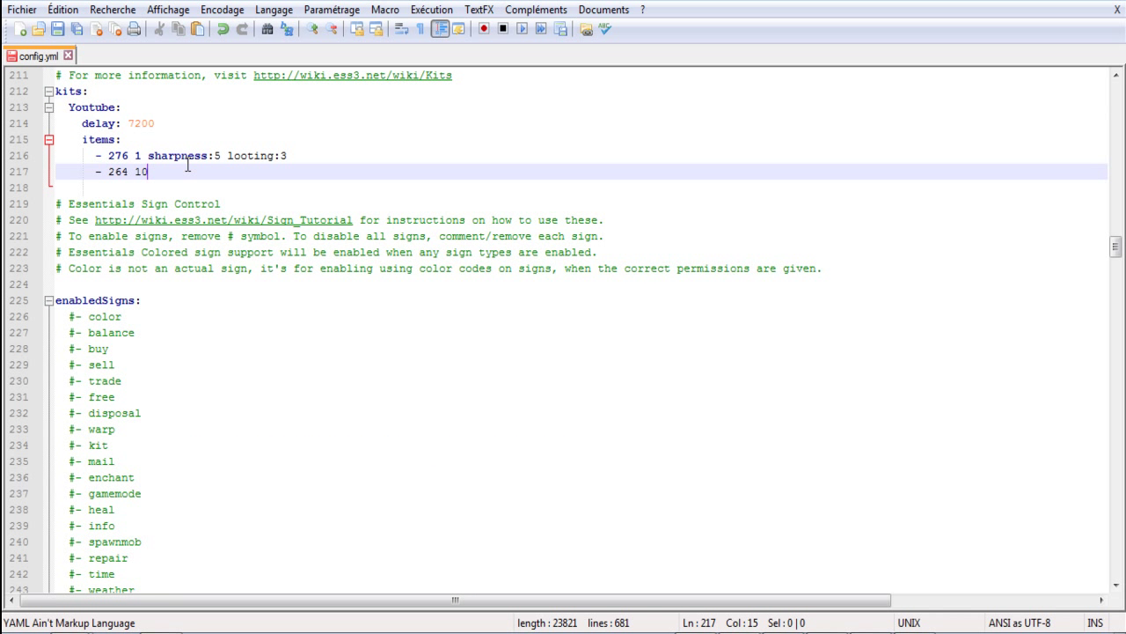
Remove the blank line below the 264 item of the Youtube kit and save config.yml.
key(Down)
key(BackSpace)
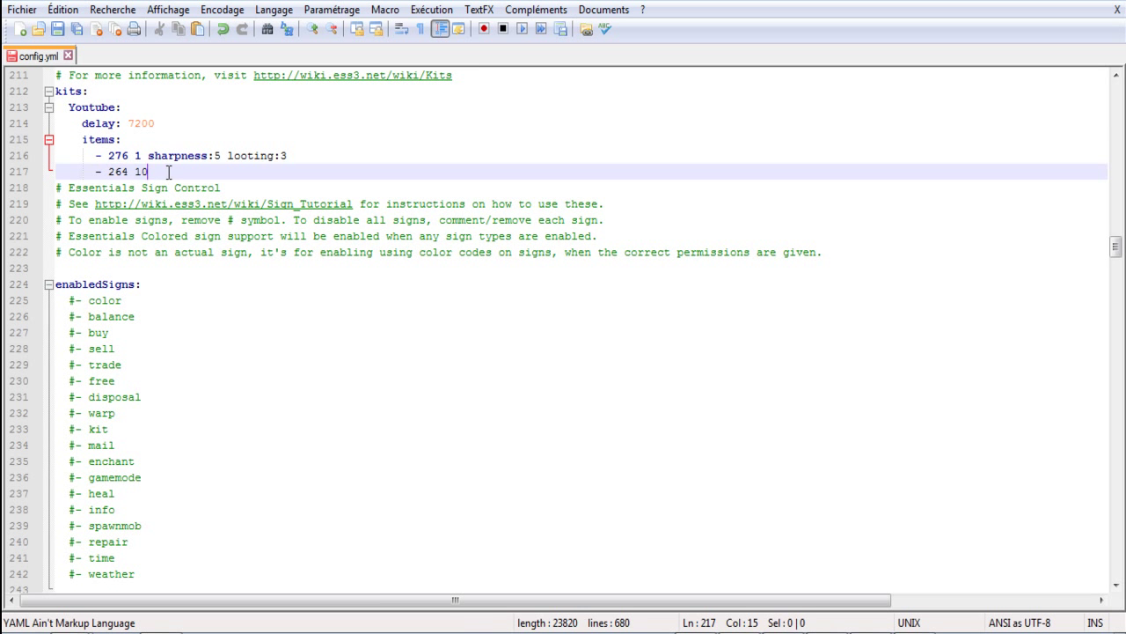
drag(169, 173, 149, 151)
click(185, 123)
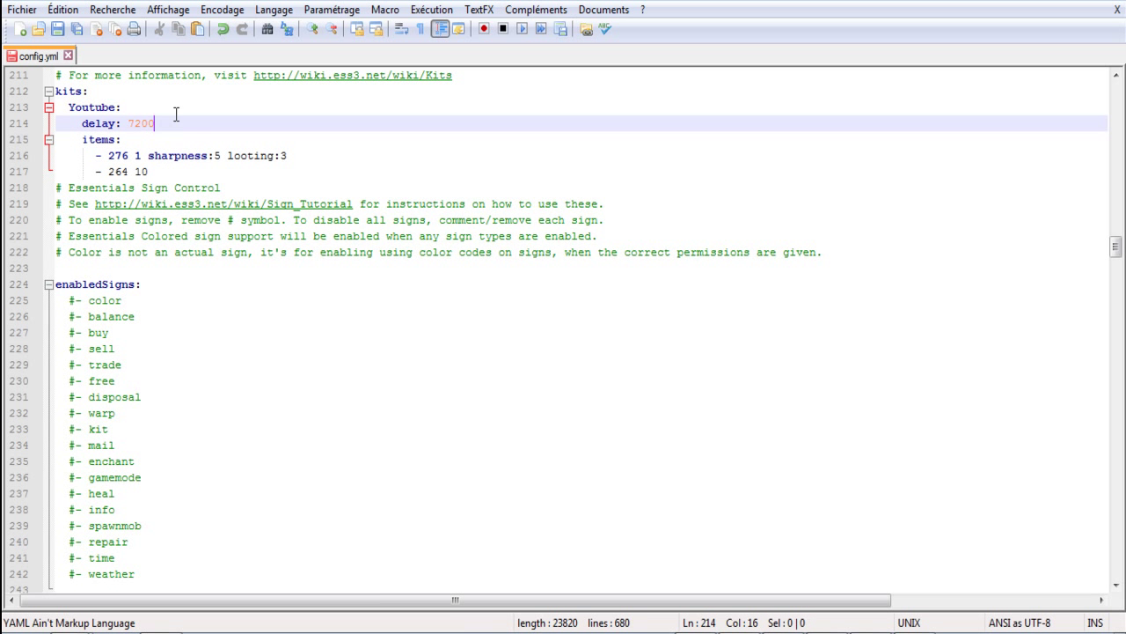
scroll(106, 132, up, 2)
click(57, 28)
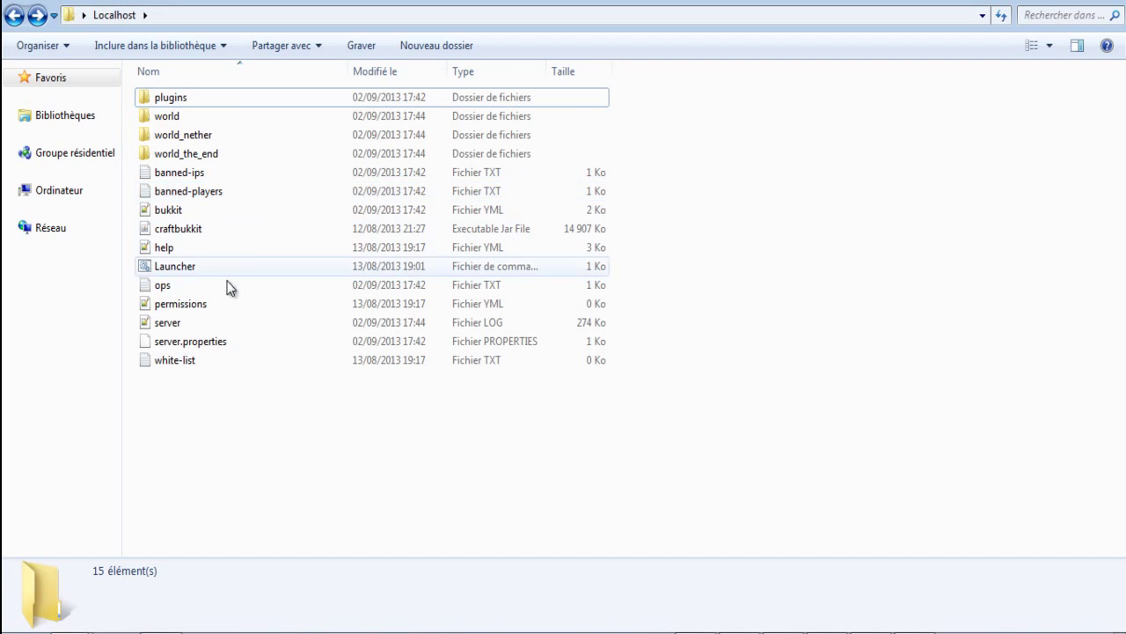
Run Launcher in the Localhost folder to start the server, and join the Local multiplayer server in Minecraft.
double_click(224, 265)
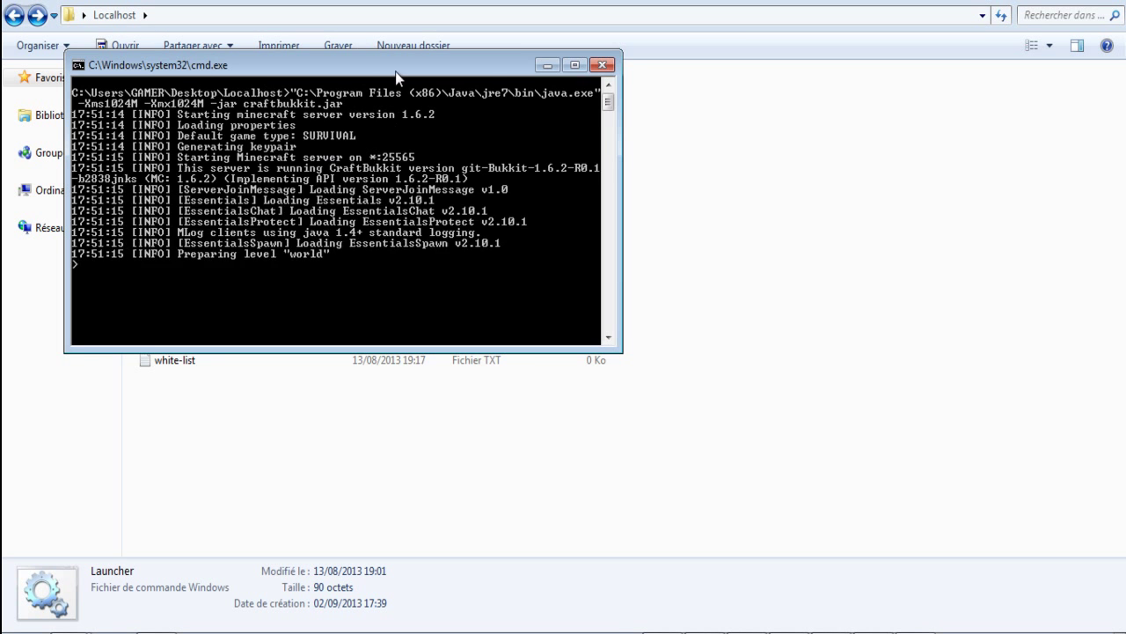
drag(396, 68, 565, 139)
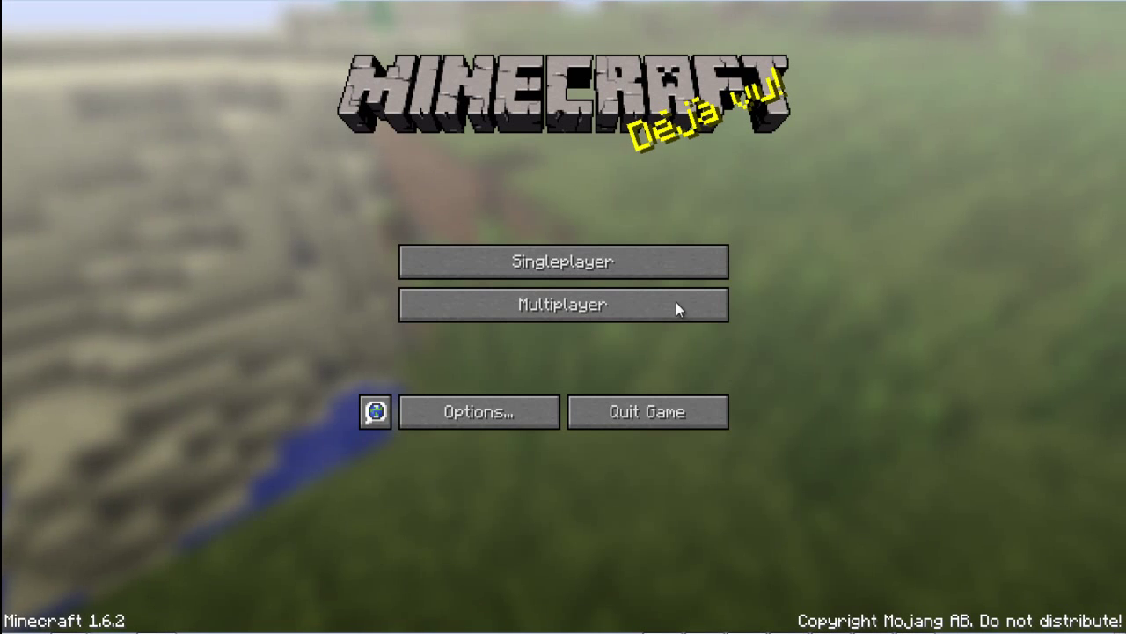
click(674, 305)
click(515, 218)
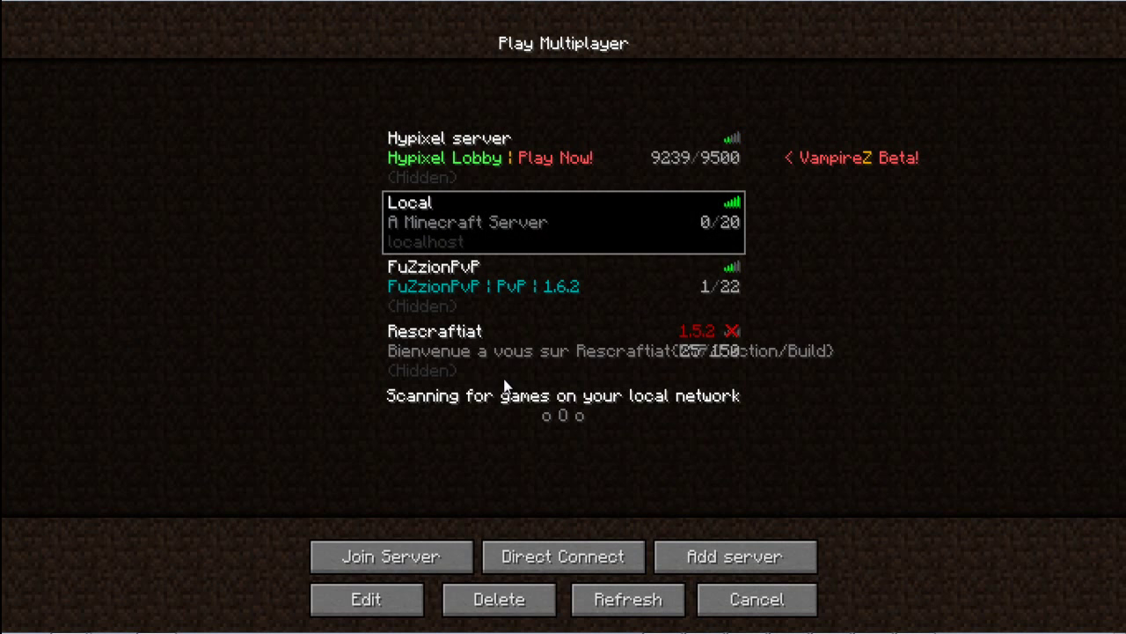
click(445, 552)
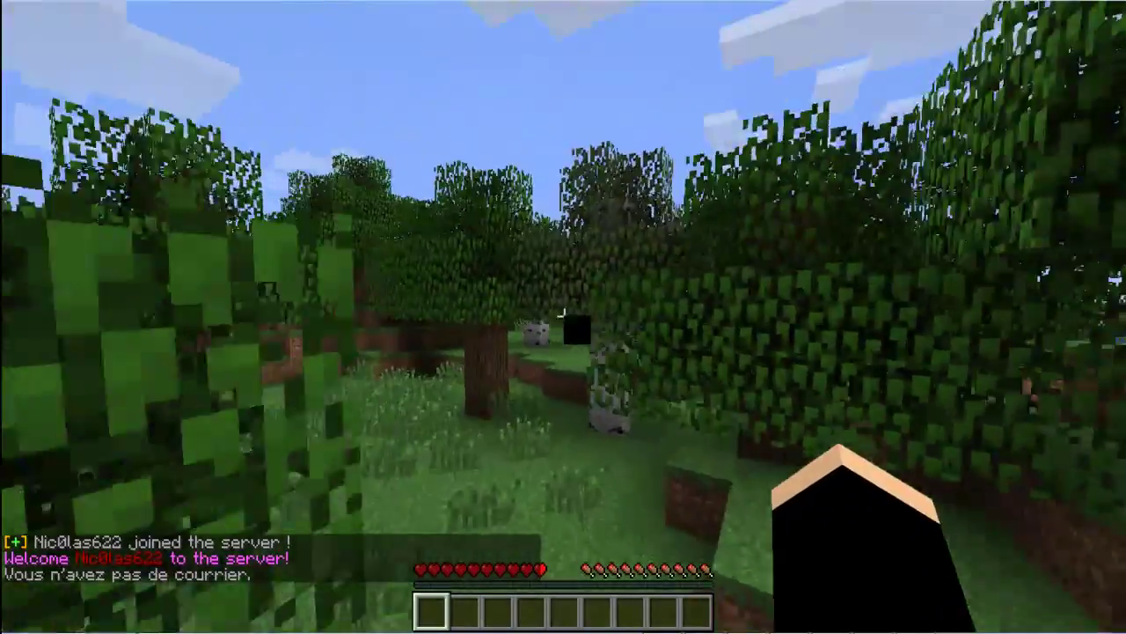
List the server's plugins with the /pl chat command.
key(slash)
text(p)
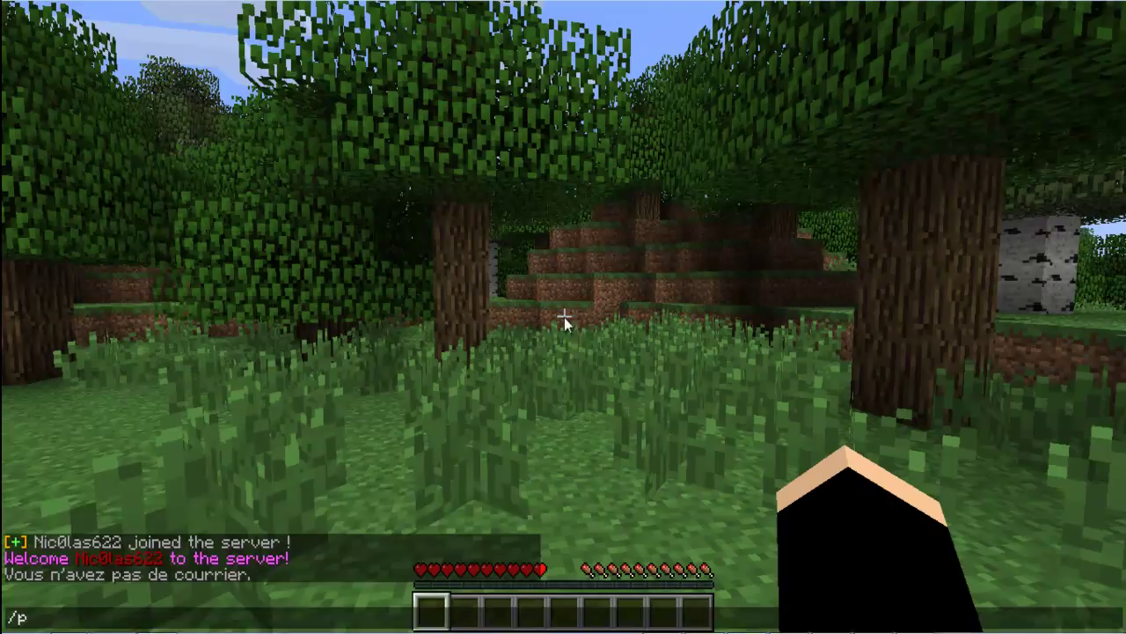
text(l)
key(Return)
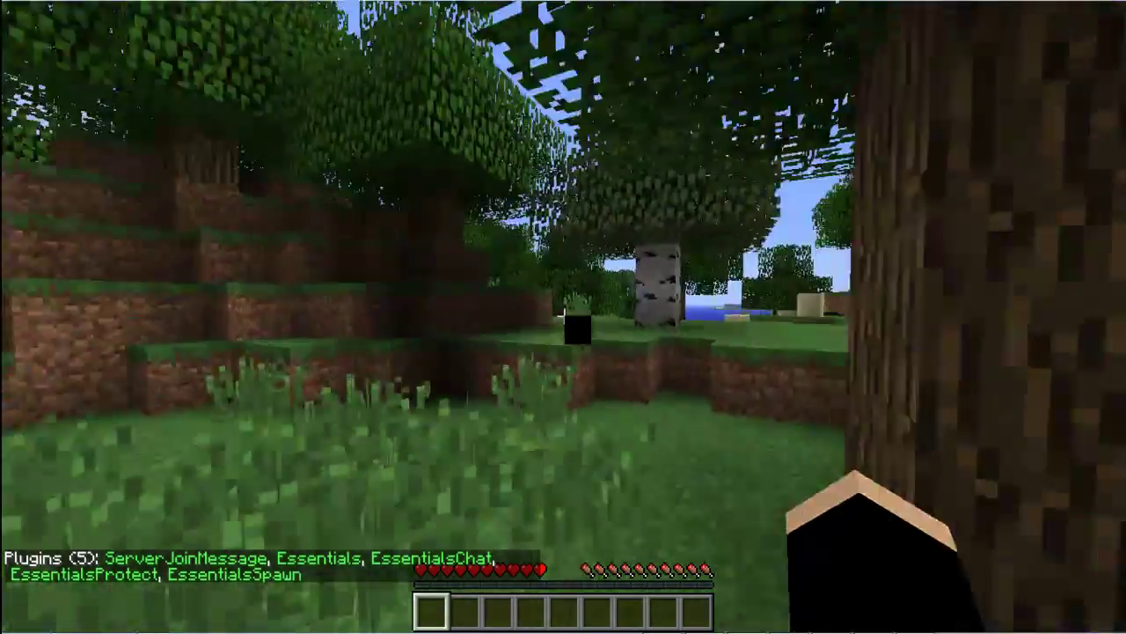
key(w)
key(space)
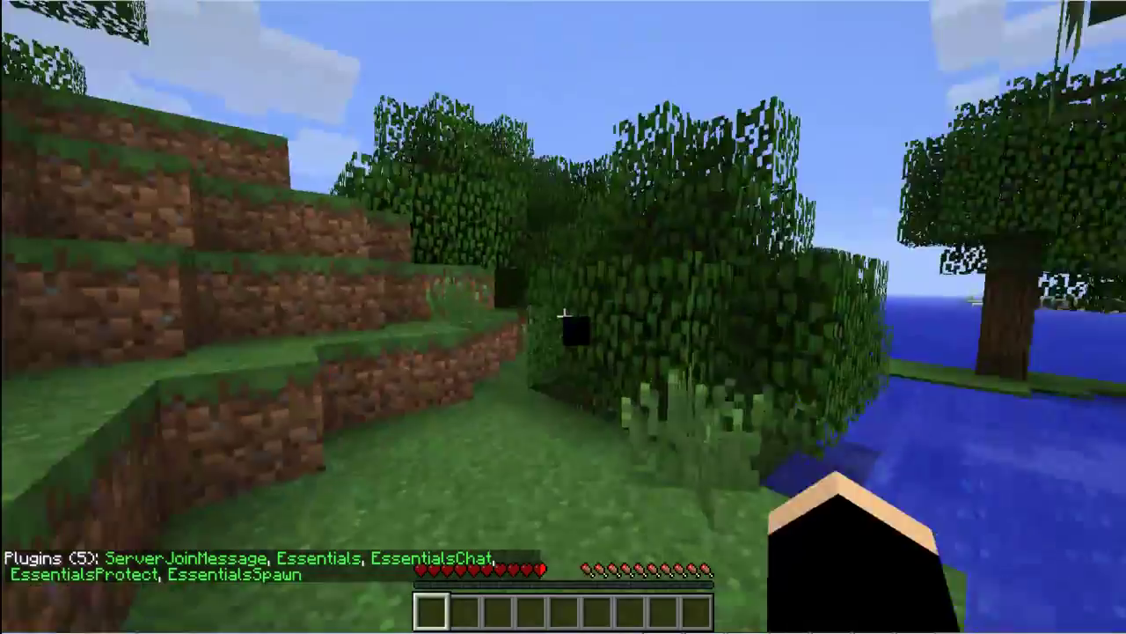
key(w)
key(space)
key(space)
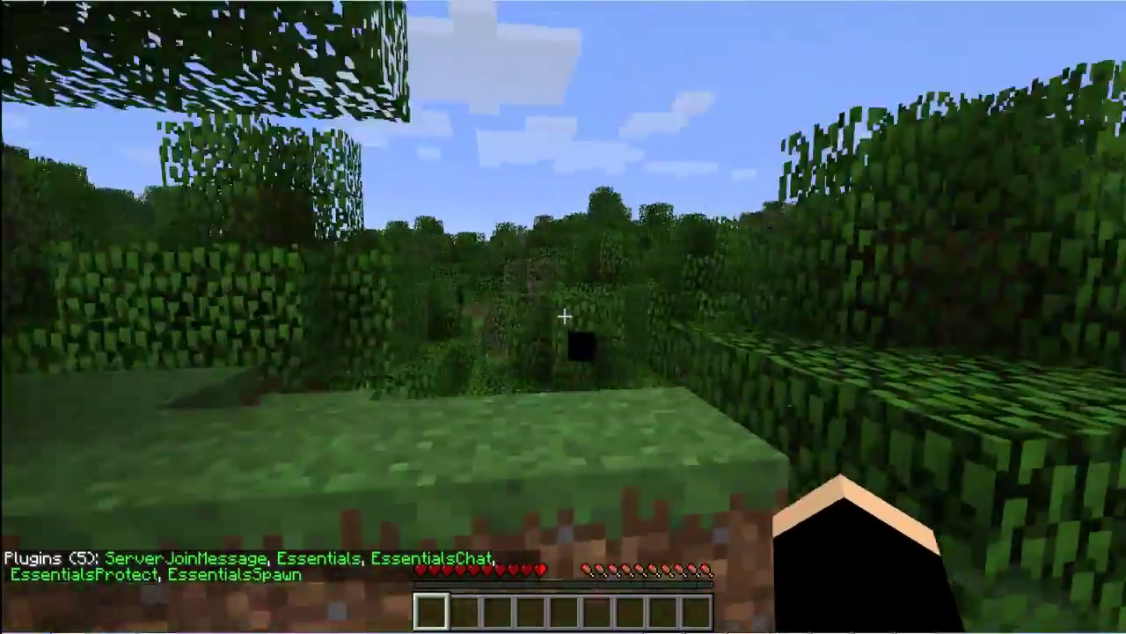
key(w)
key(space)
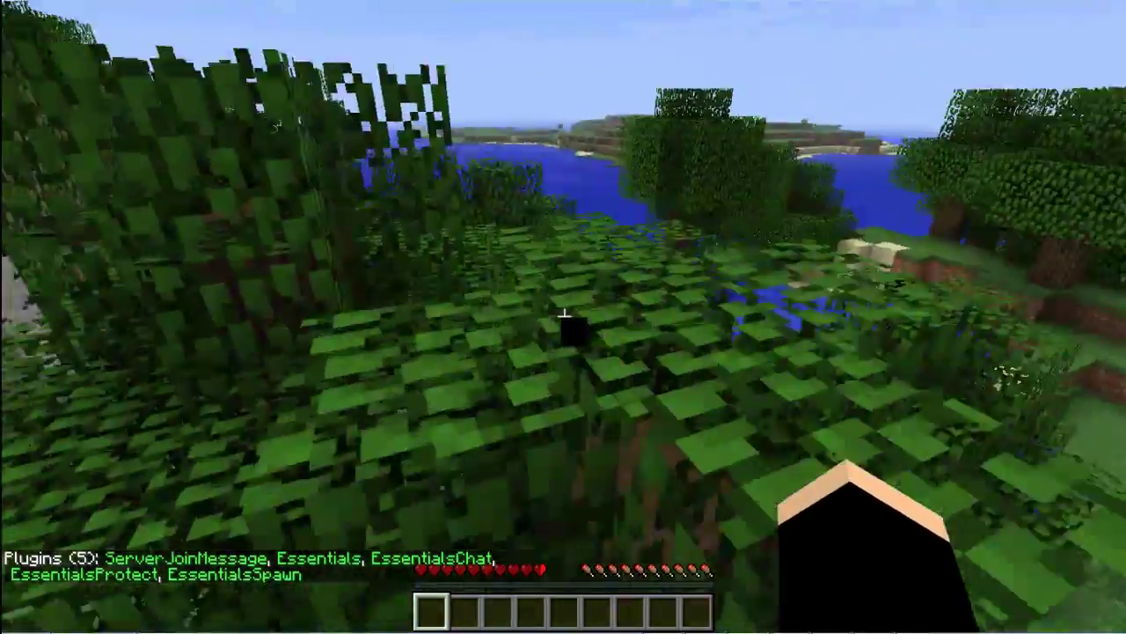
key(w)
key(space)
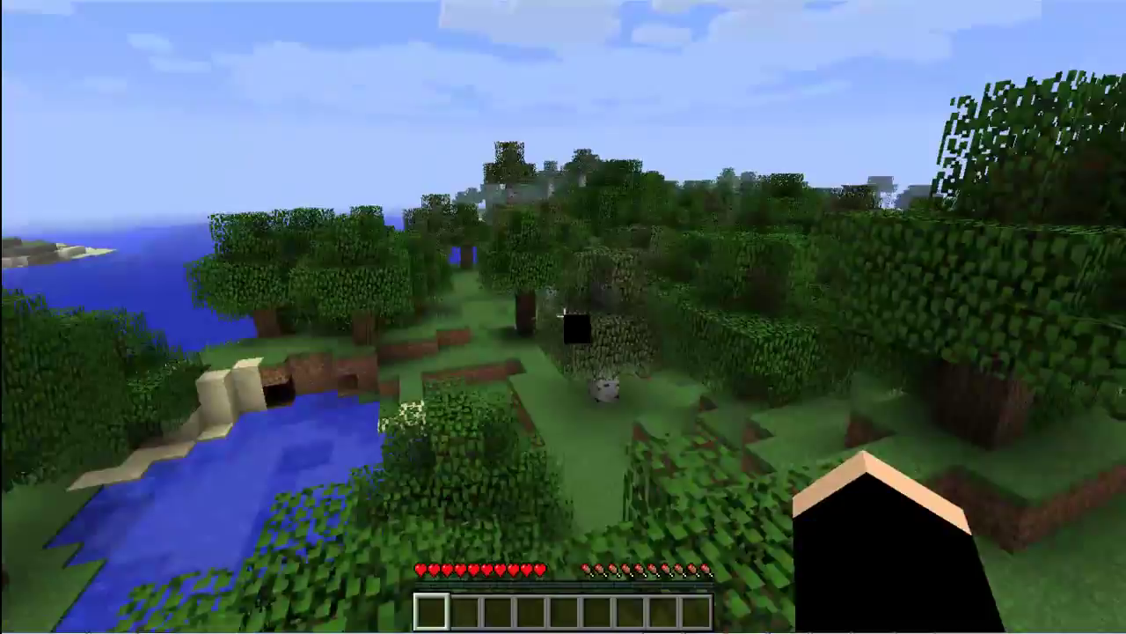
key(w)
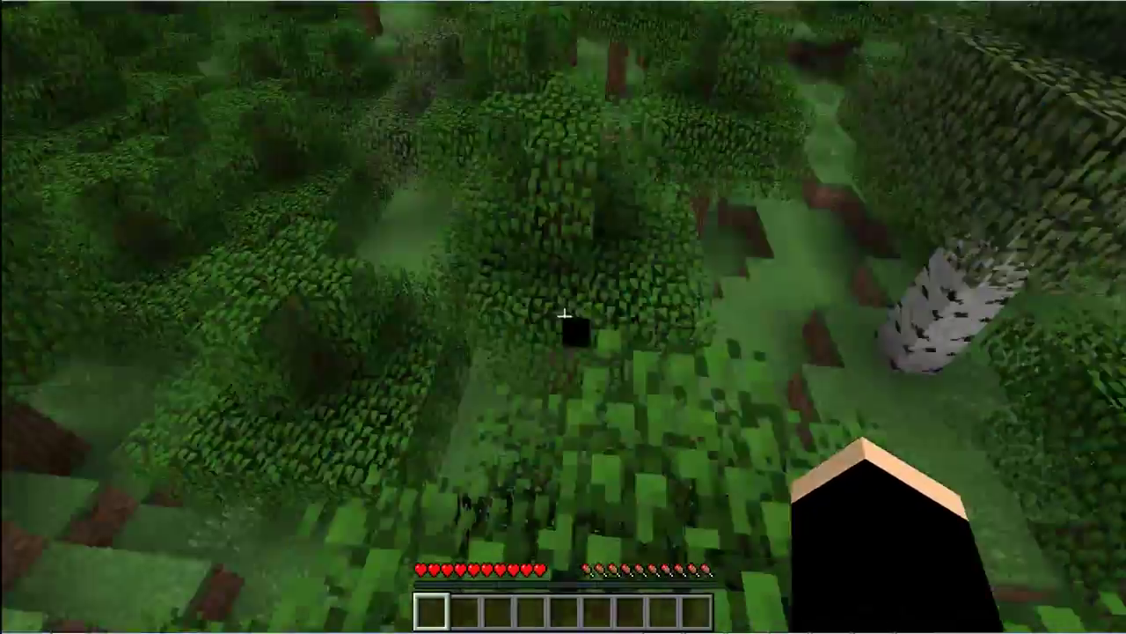
key(w)
key(space)
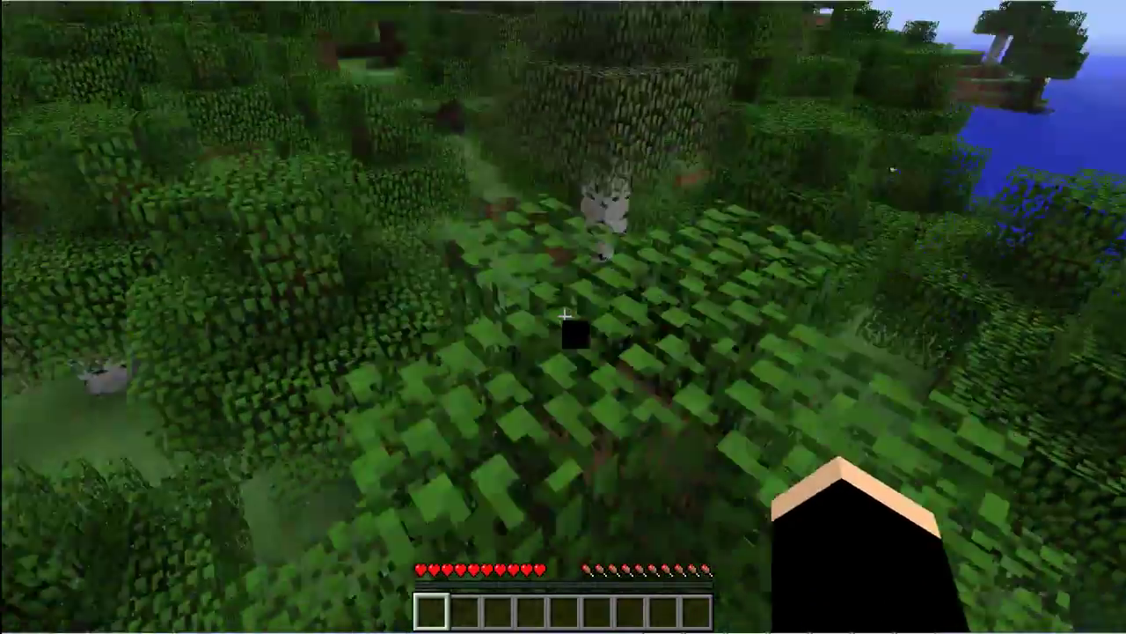
key(w)
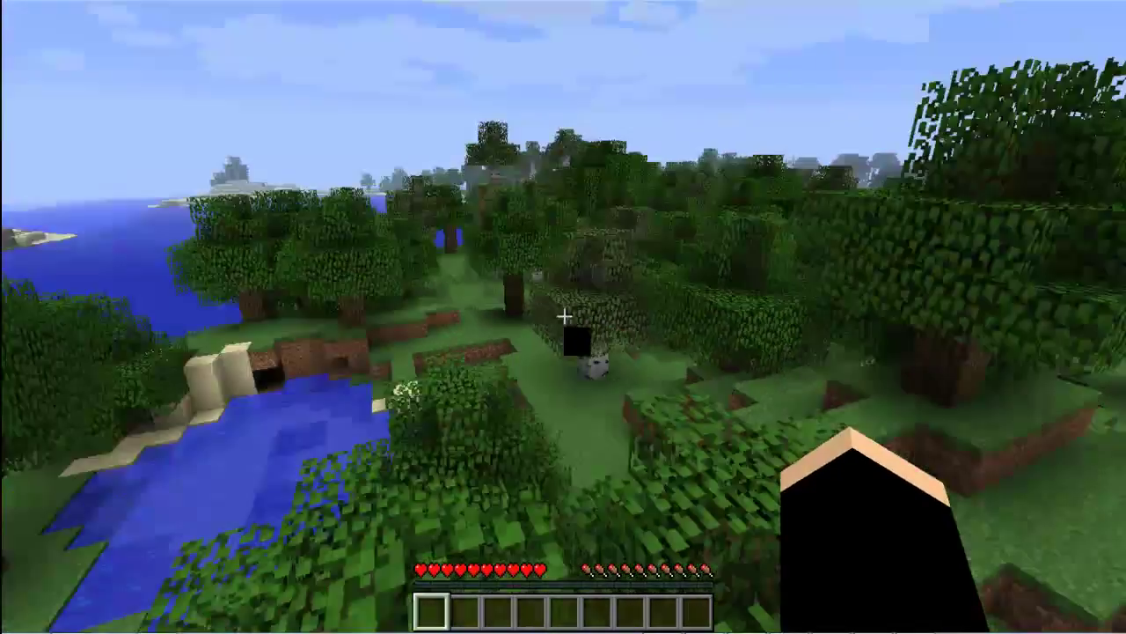
key(w)
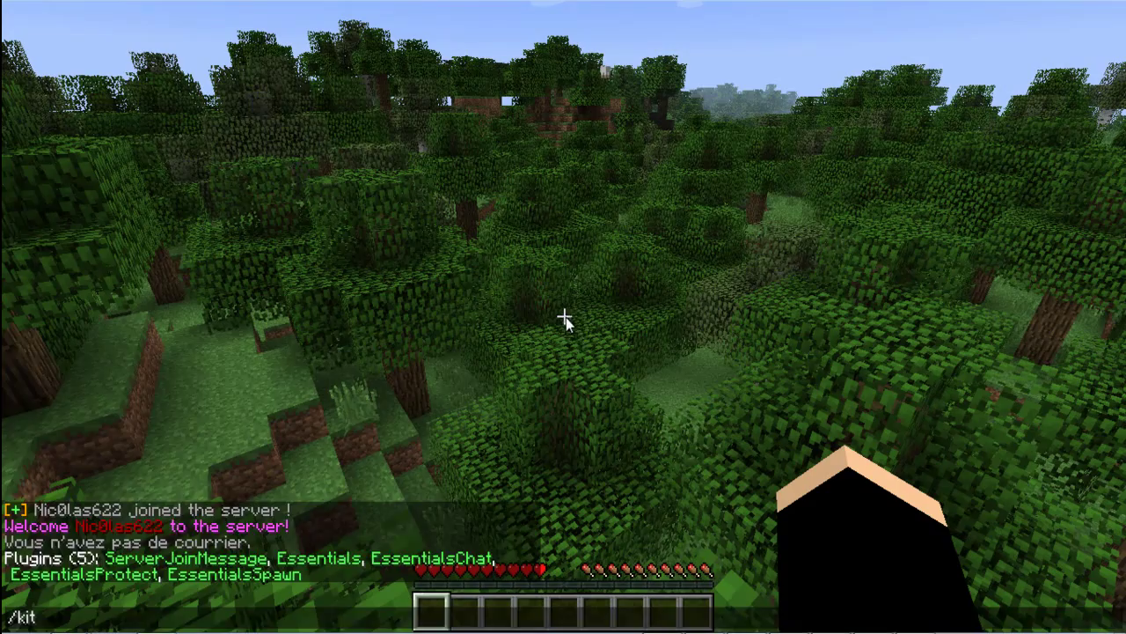
List the available kits with /kit, and claim the custom kit with /kit Youtube.
key(Return)
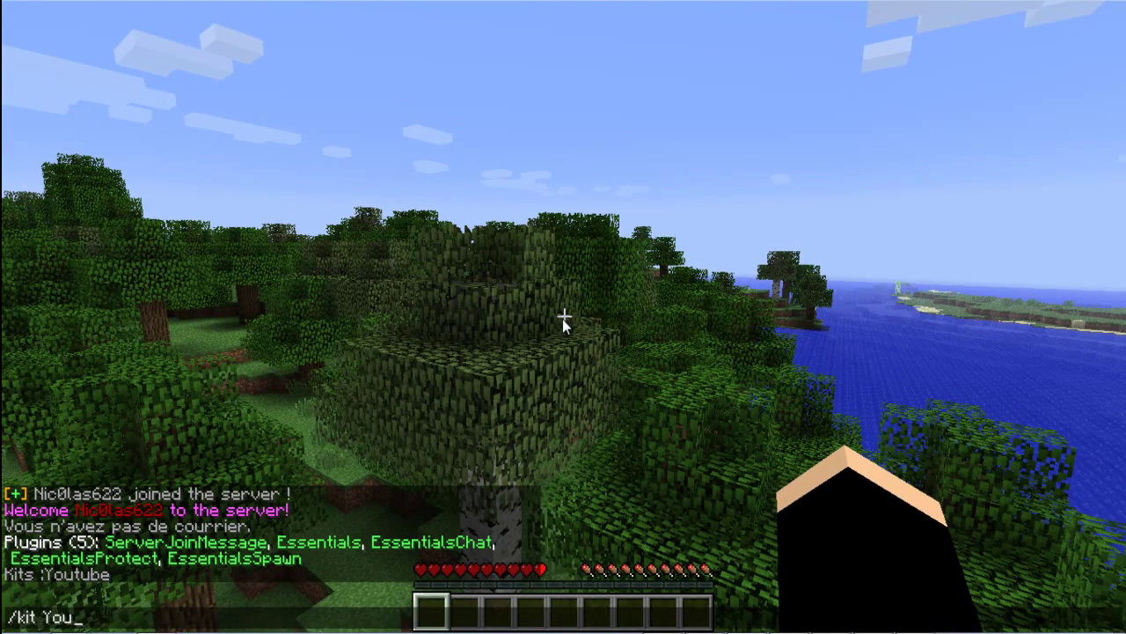
text(/kit Youtube)
key(Return)
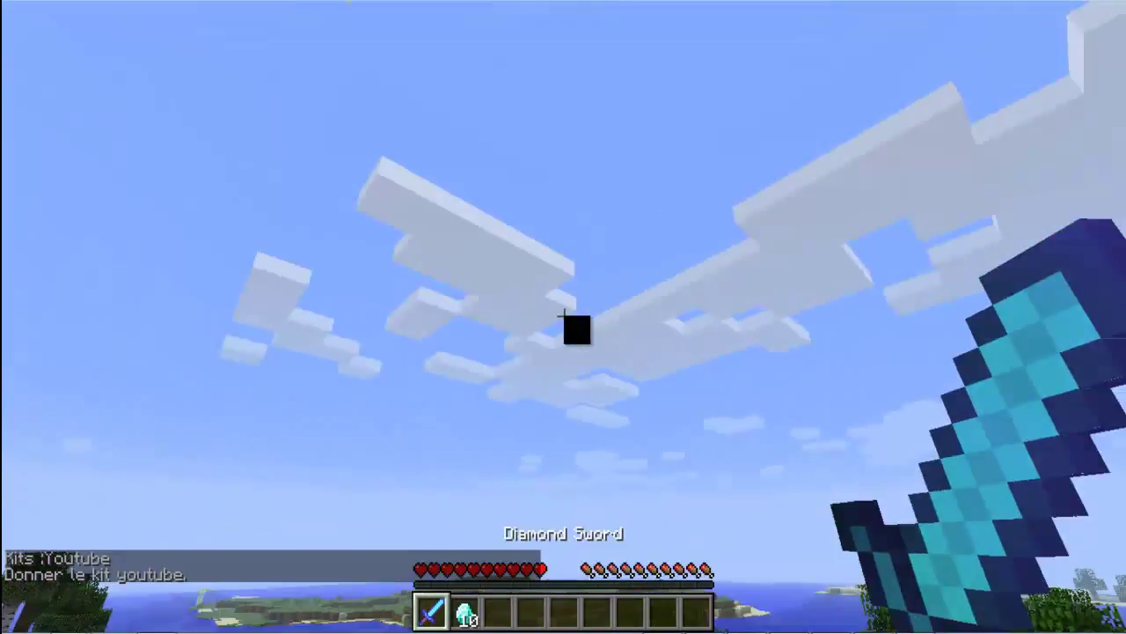
Inspect the received sword's enchantments in the inventory, and close the inventory.
key(e)
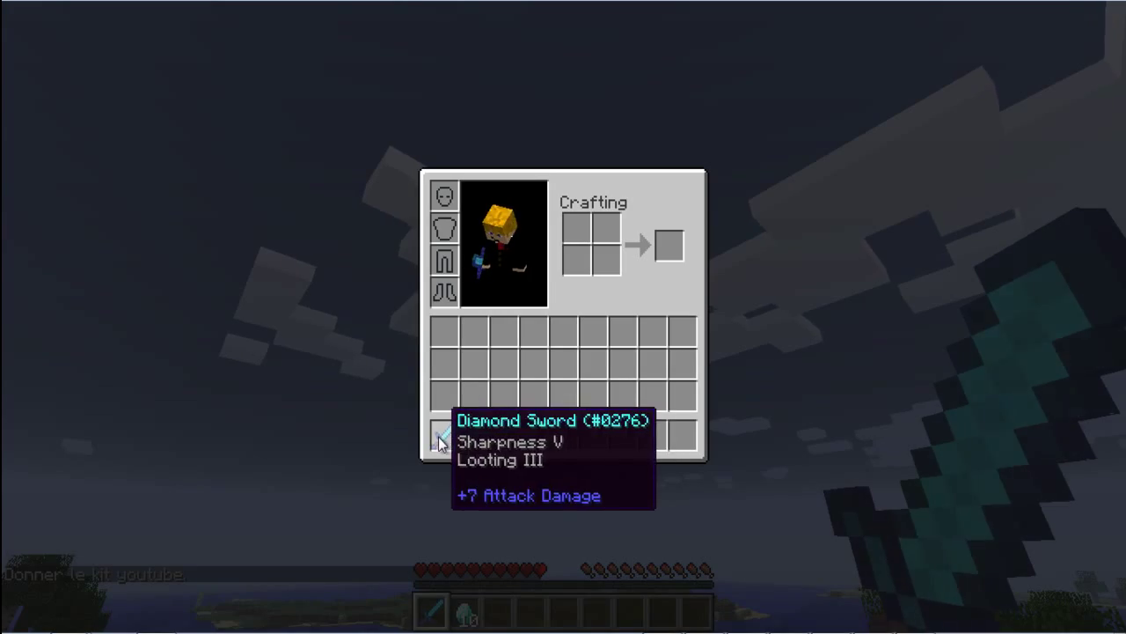
key(e)
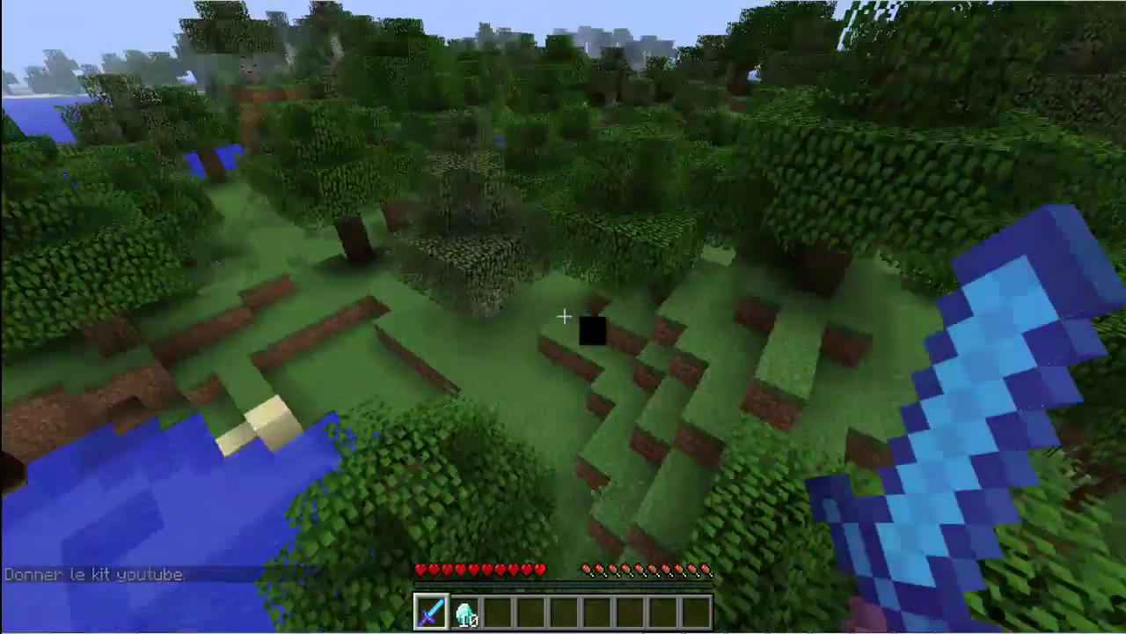
key(w)
click(564, 316)
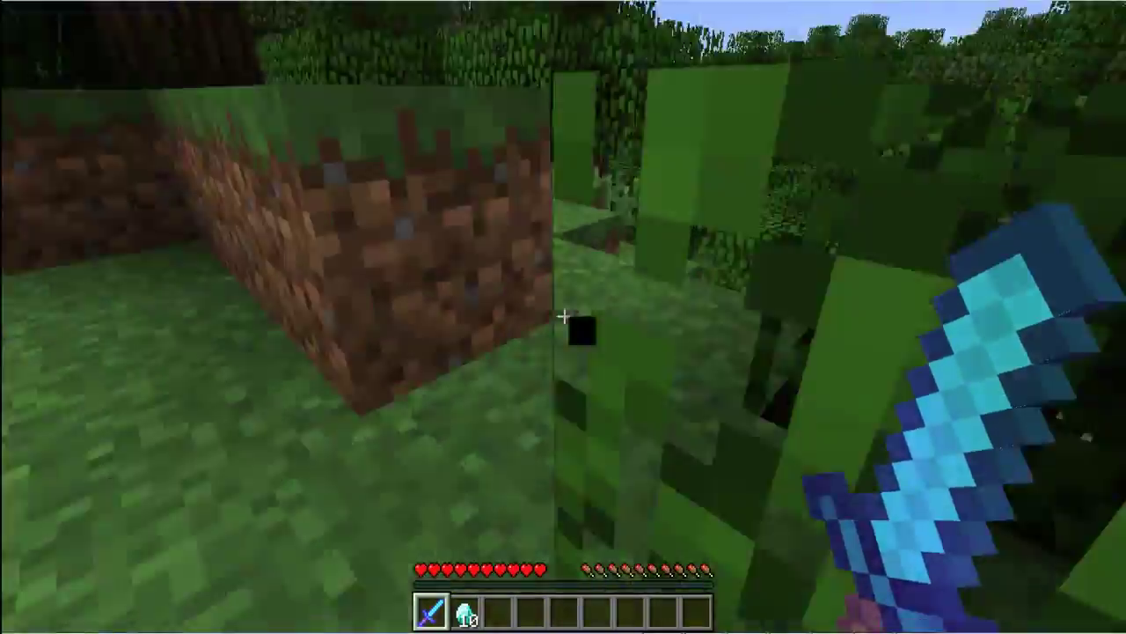
key(w)
key(space)
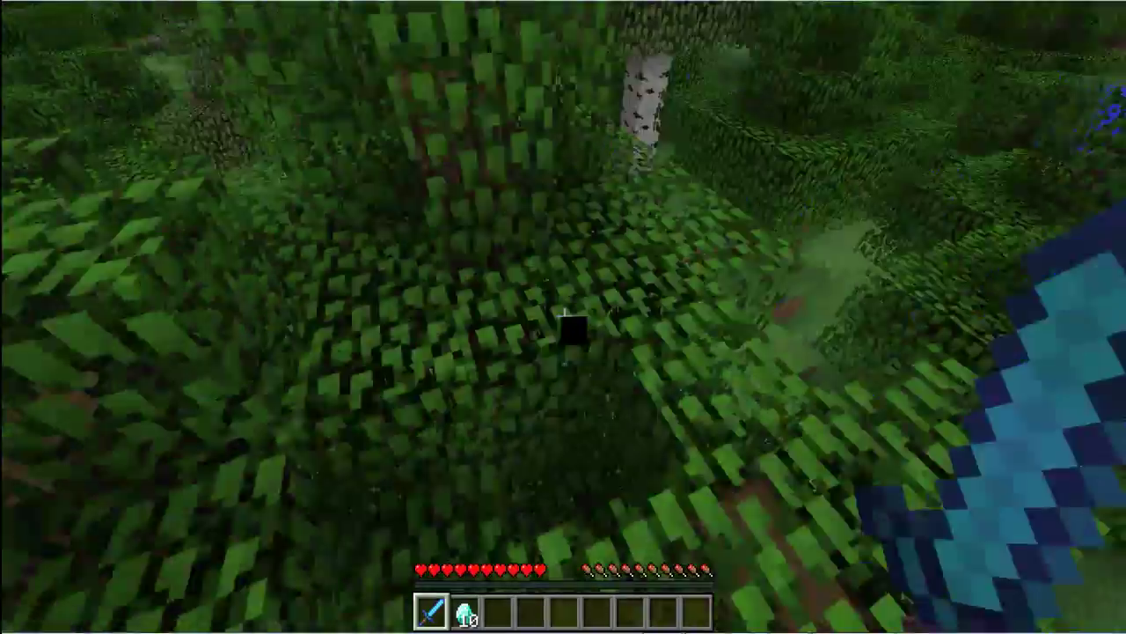
key(w)
key(space)
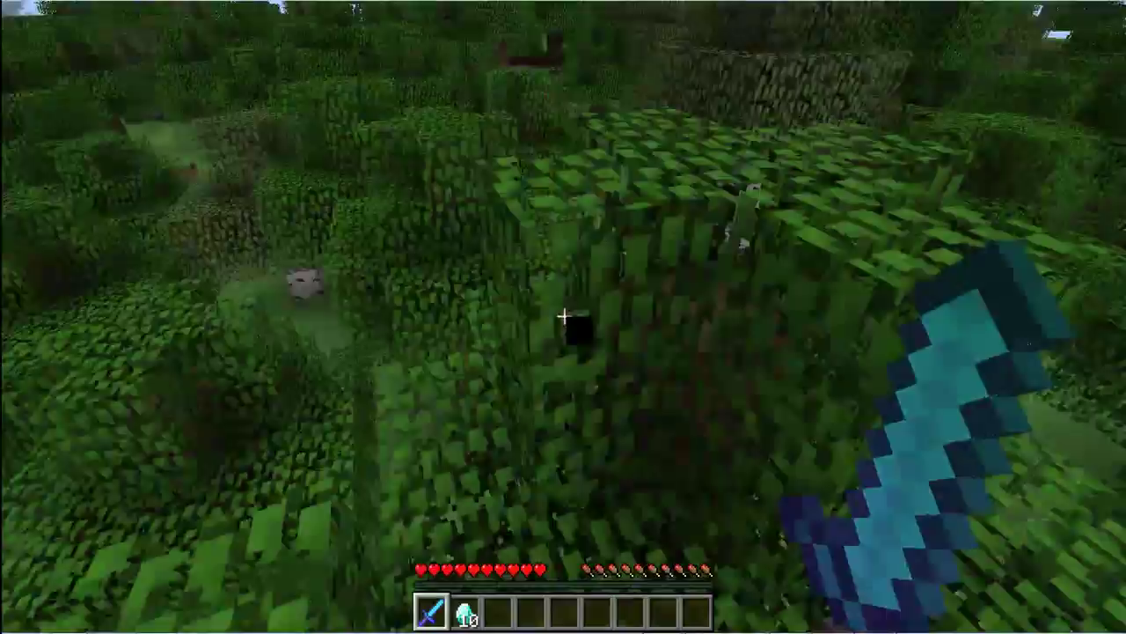
key(w)
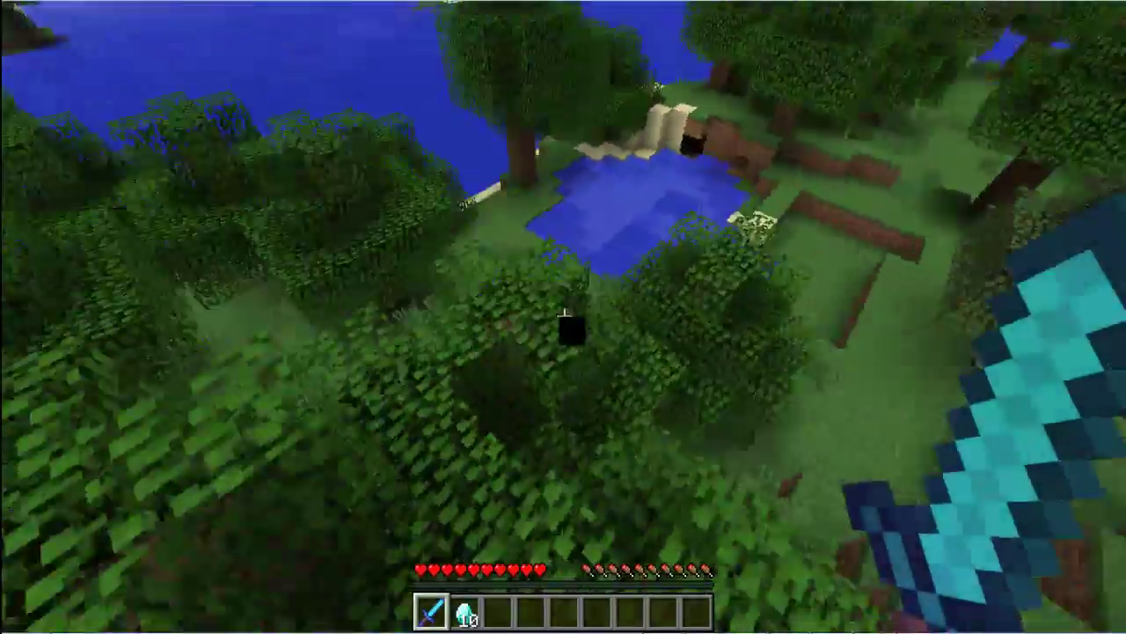
key(w)
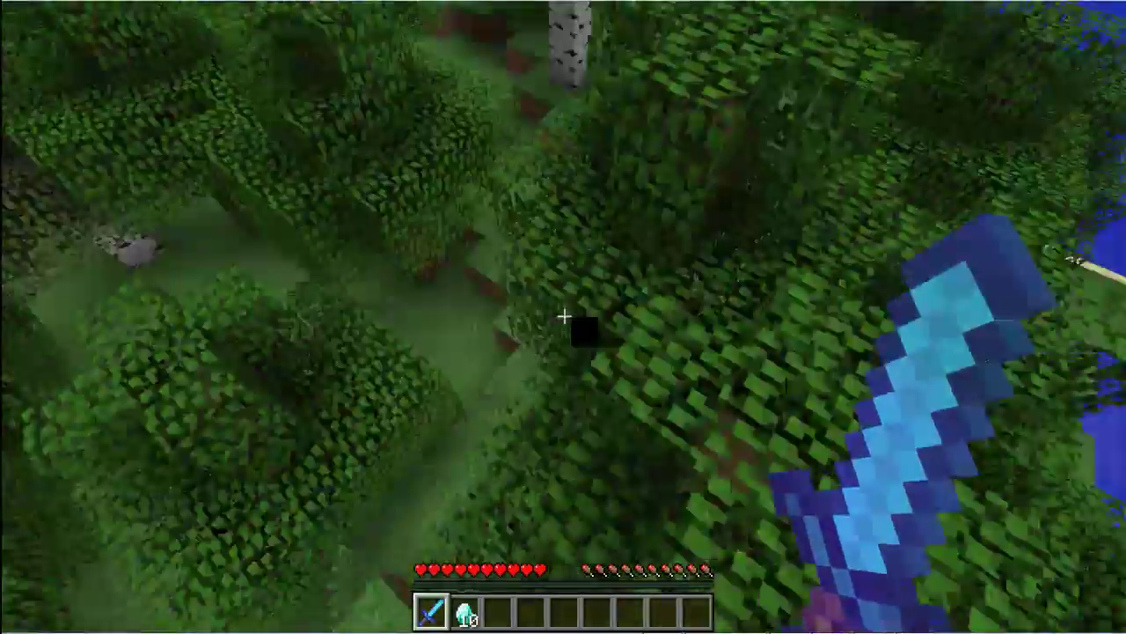
key(w)
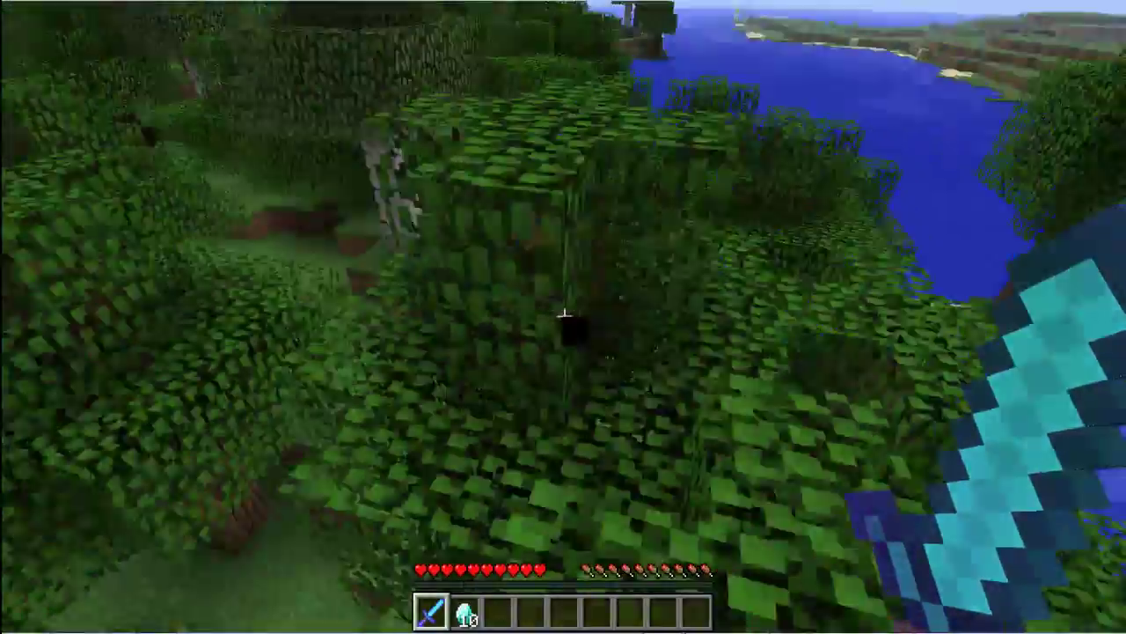
key(w)
key(w)
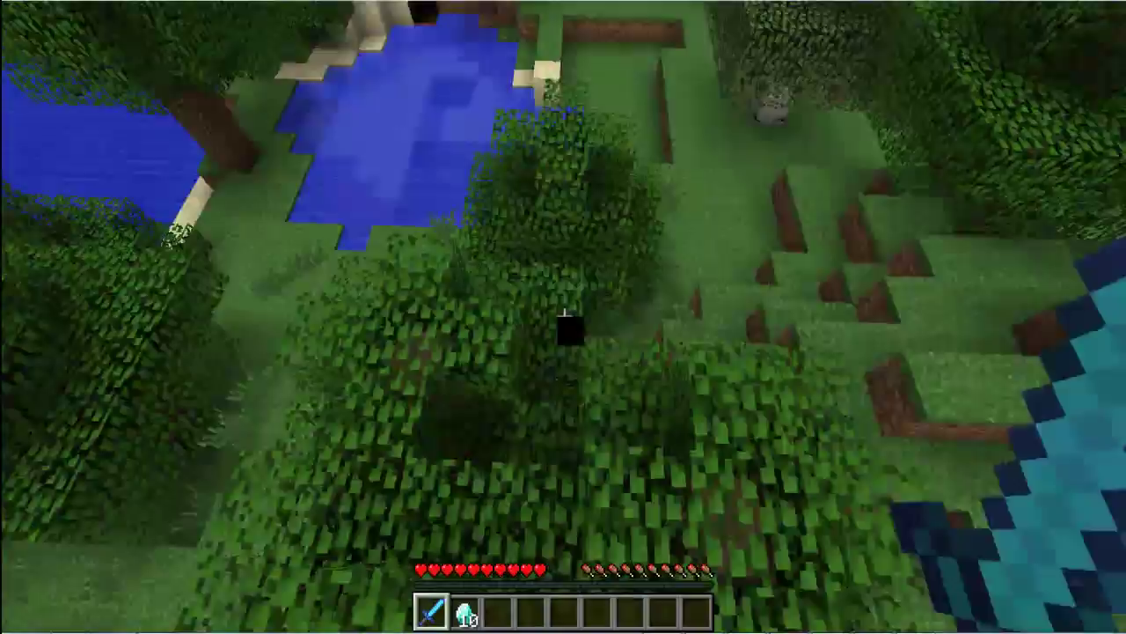
key(w)
key(w)
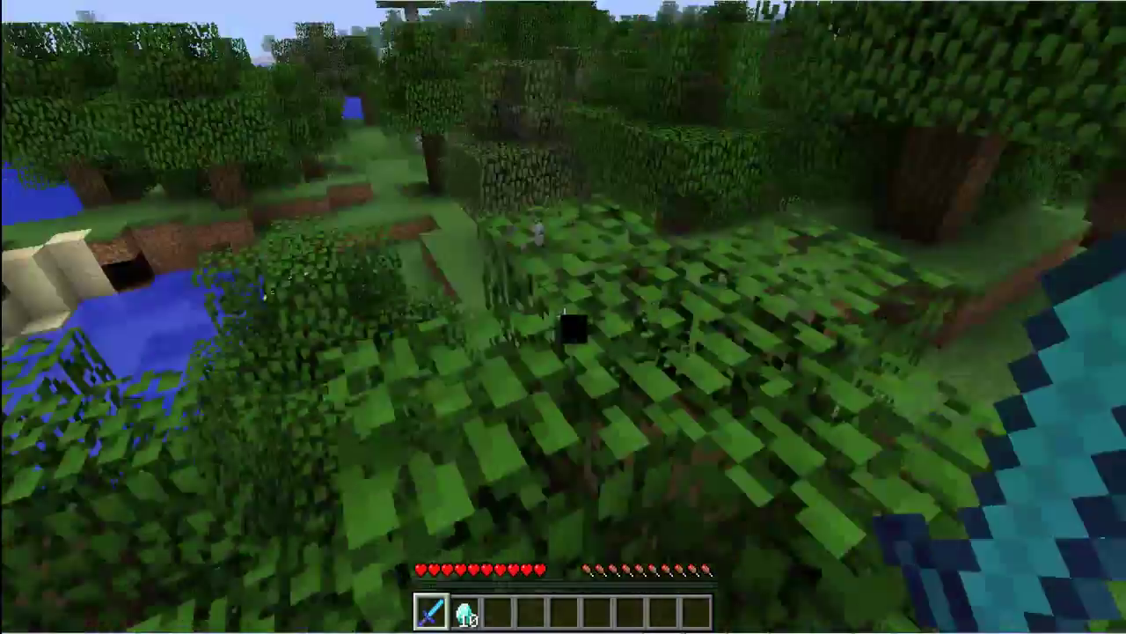